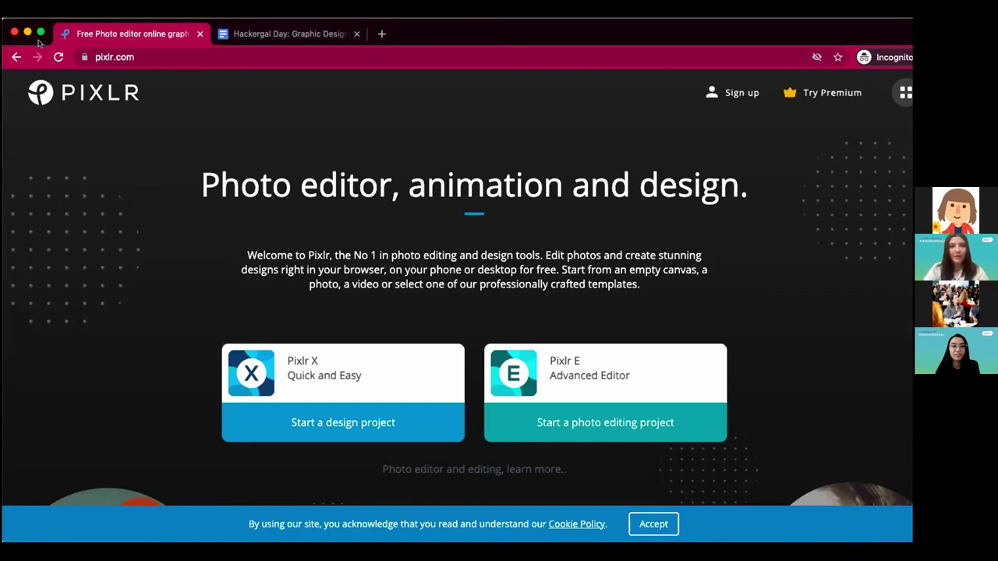
# Start an advanced photo editing project in Pixlr E with a blank 1920 x 1080 px canvas
pyautogui.click(41, 32)
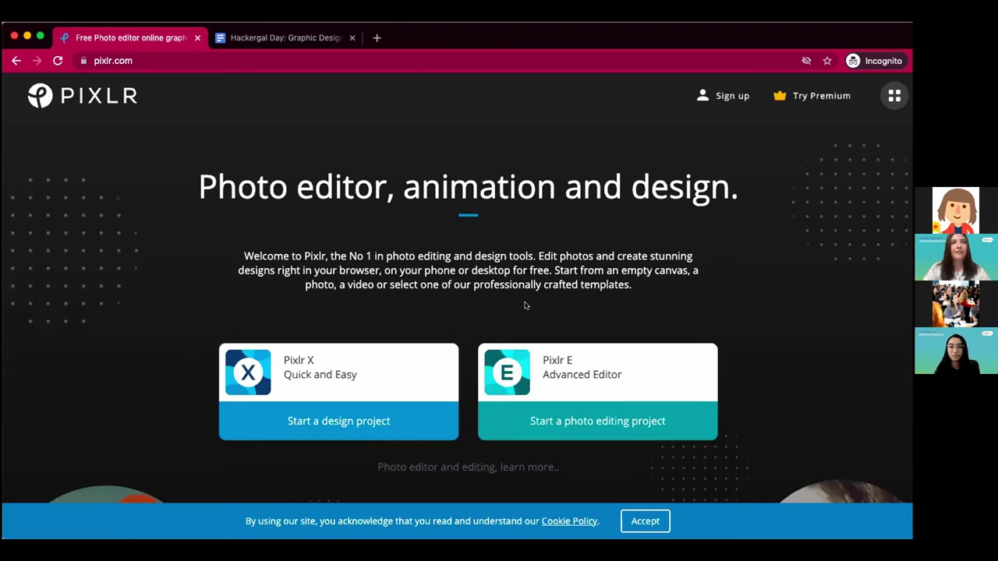
pyautogui.doubleClick(600, 38)
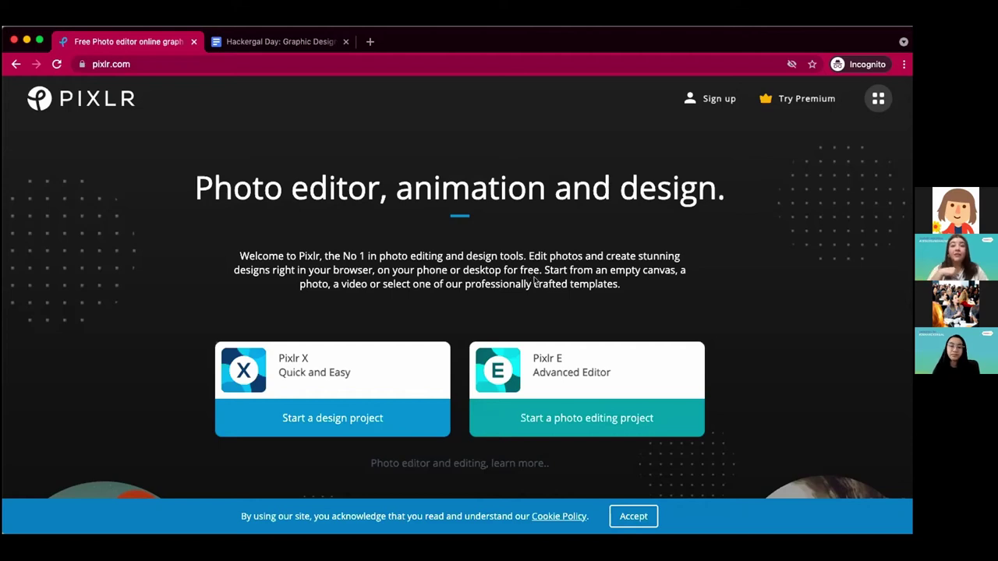
pyautogui.click(573, 375)
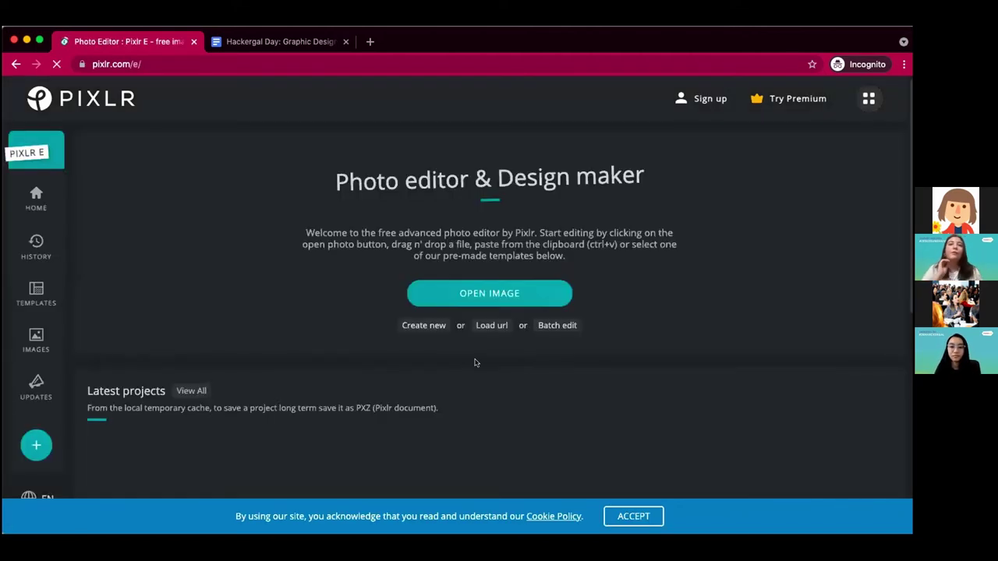
pyautogui.click(425, 326)
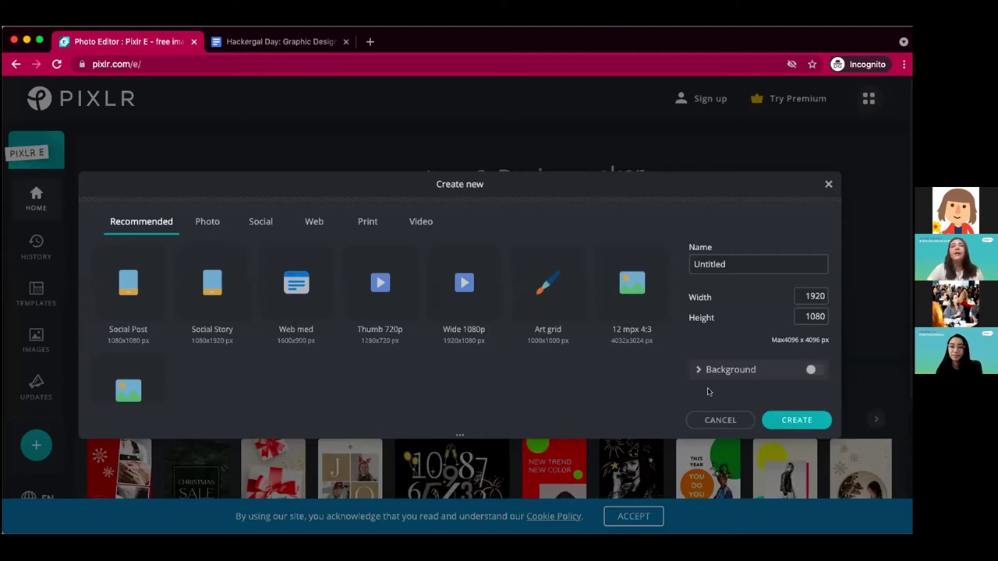
pyautogui.click(797, 422)
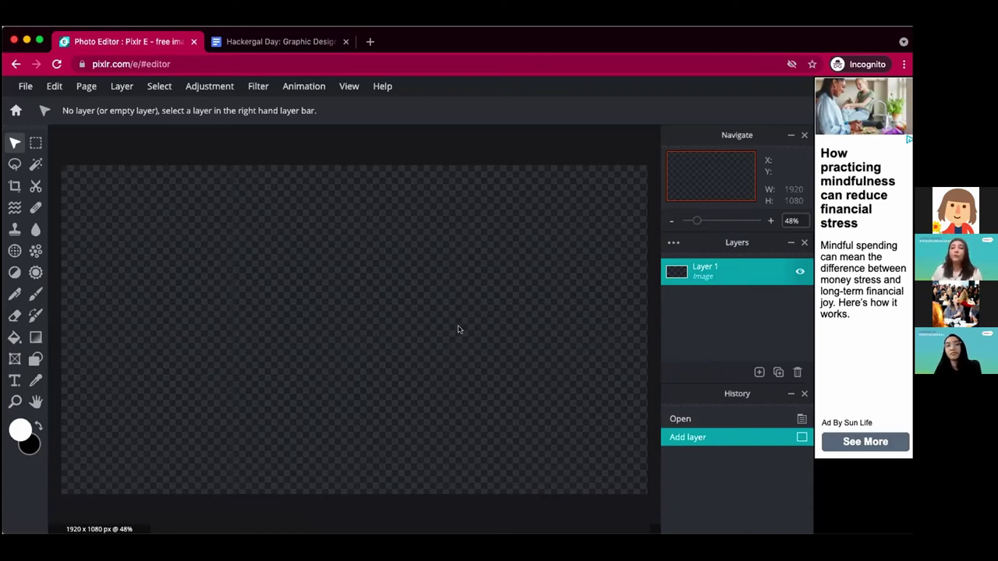
# Add the image file Paintbrush.png as a new image layer
pyautogui.click(759, 372)
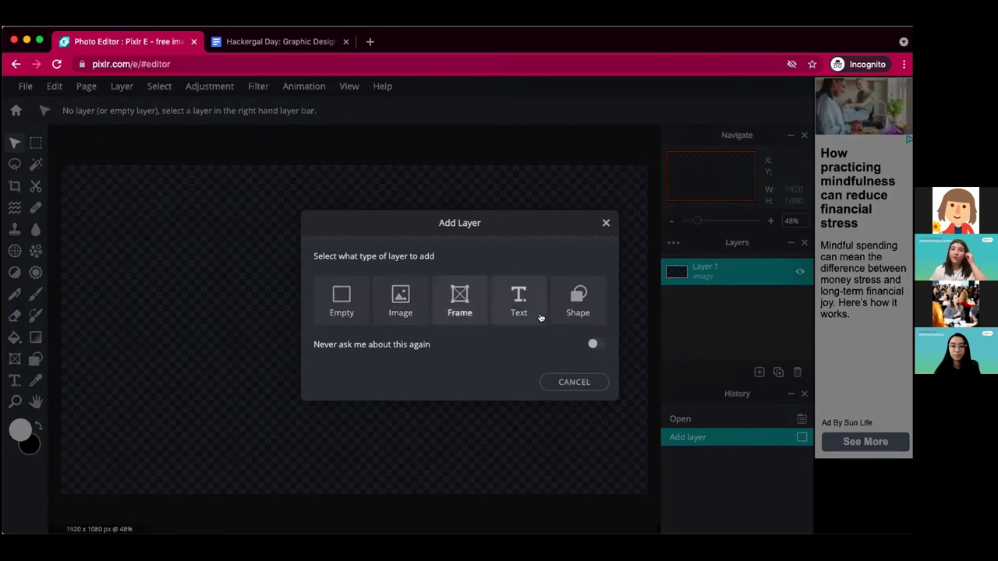
pyautogui.click(400, 312)
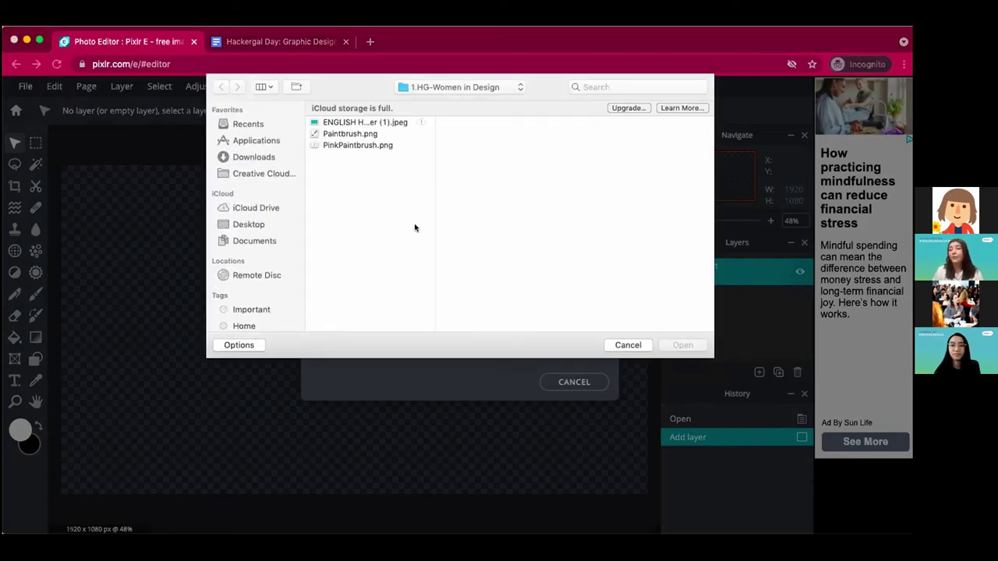
pyautogui.click(355, 136)
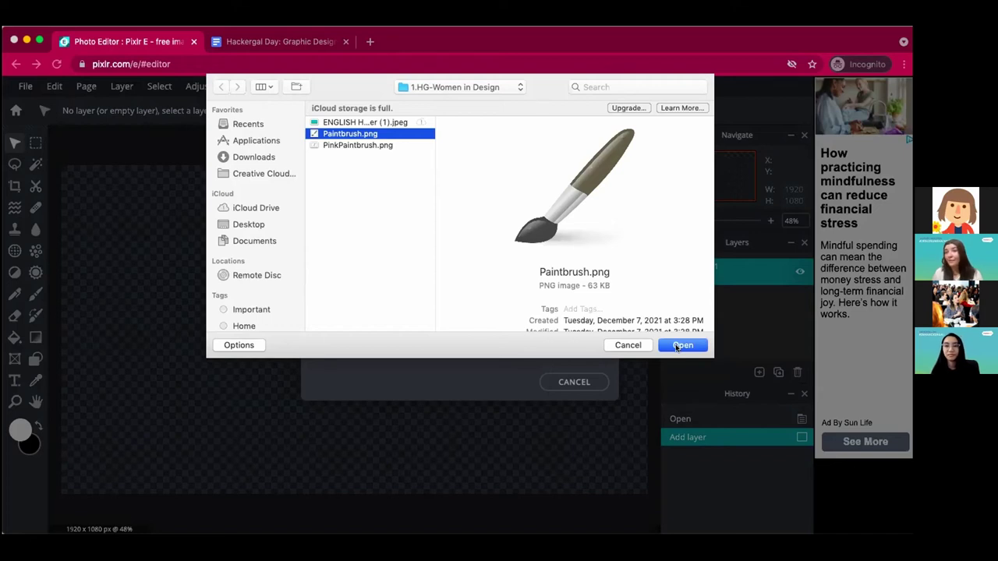
pyautogui.click(678, 346)
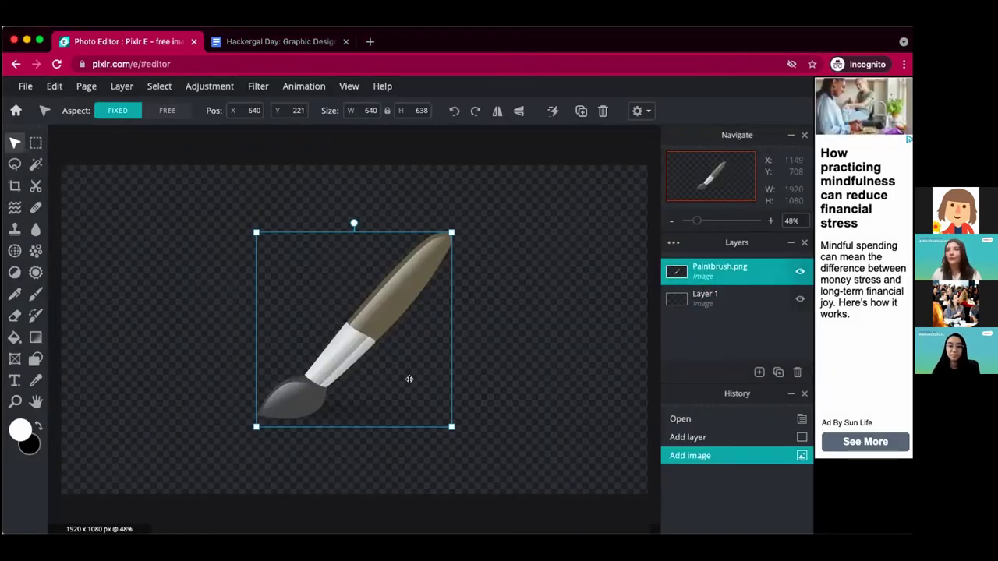
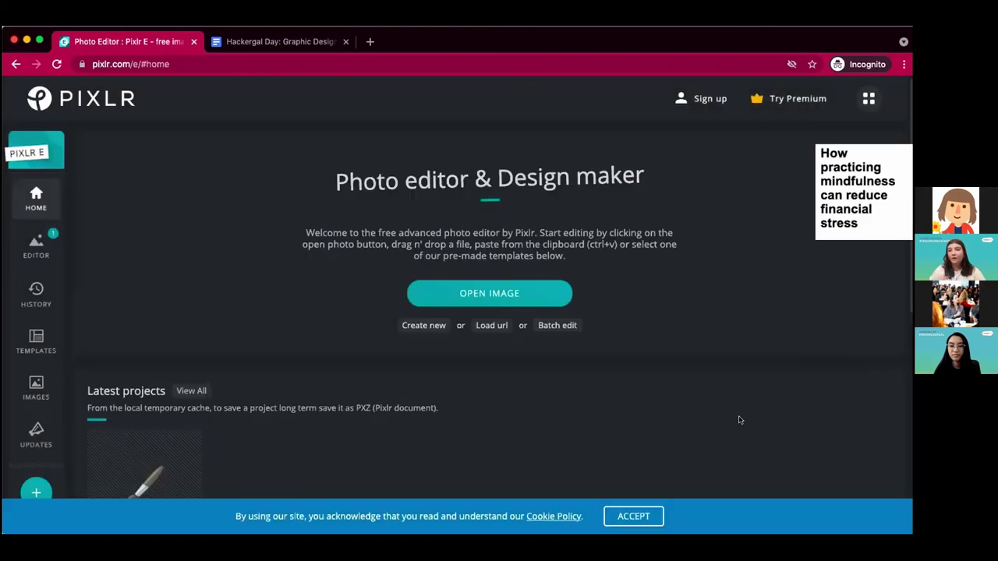
# Reopen the active untitled paintbrush project from the latest projects and select the paintbrush image
pyautogui.scroll(-2, 343, 435)
pyautogui.moveTo(134, 427)
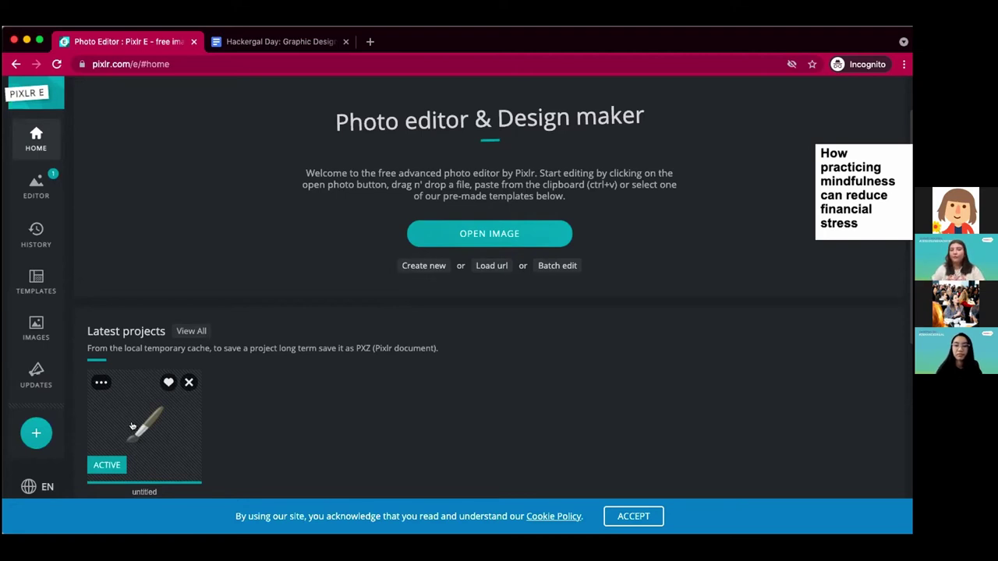
pyautogui.click(132, 430)
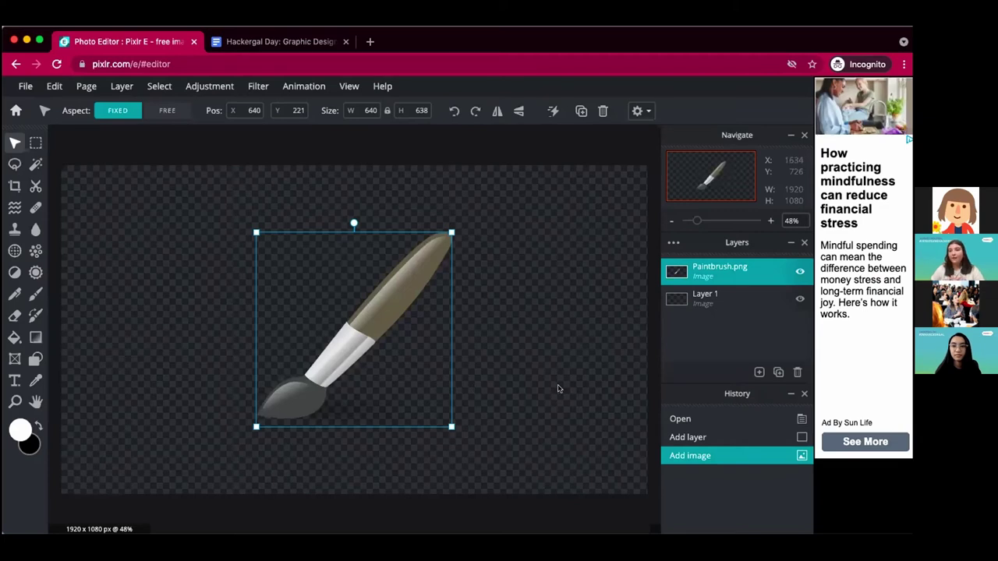
pyautogui.click(558, 388)
pyautogui.click(353, 323)
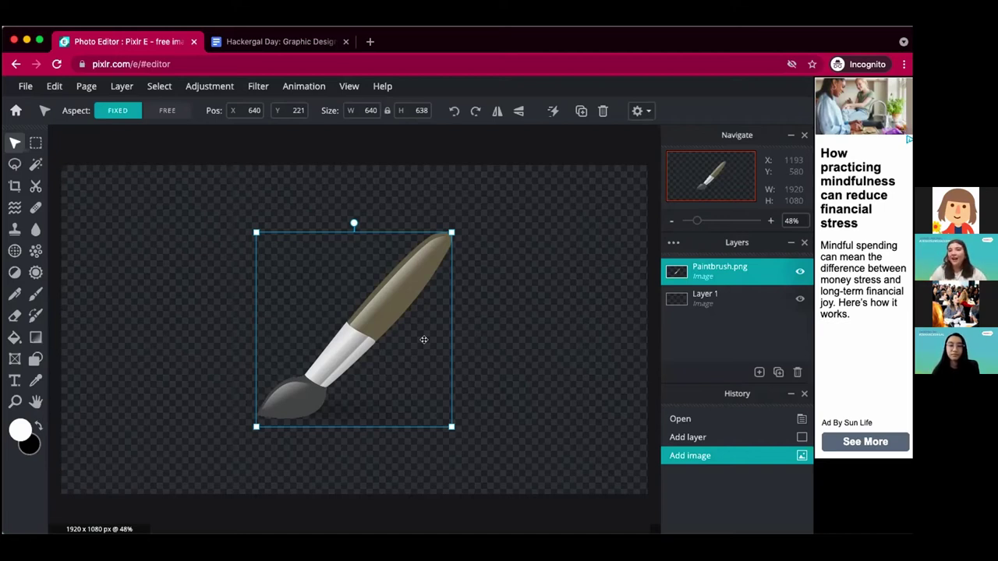
pyautogui.click(759, 372)
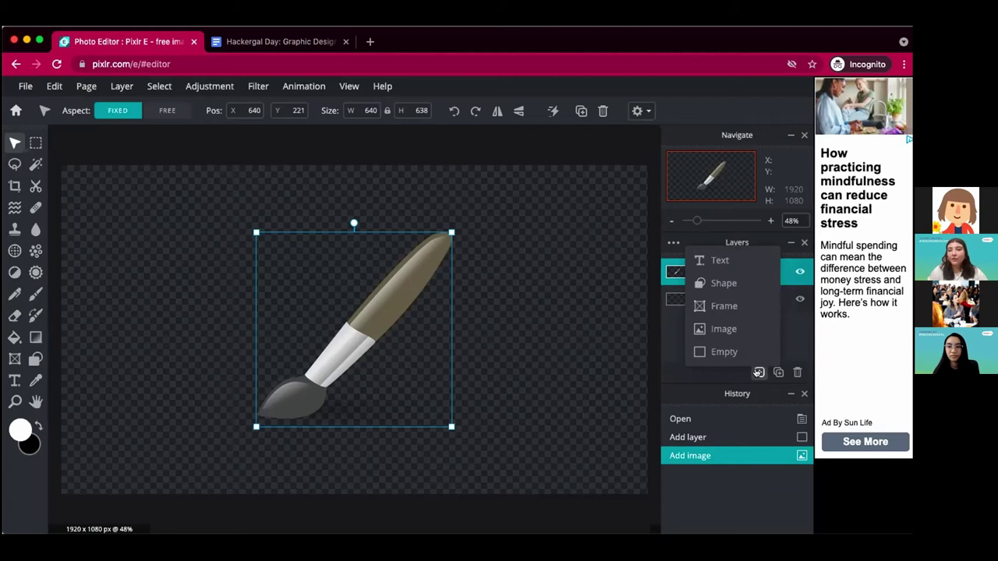
pyautogui.click(724, 329)
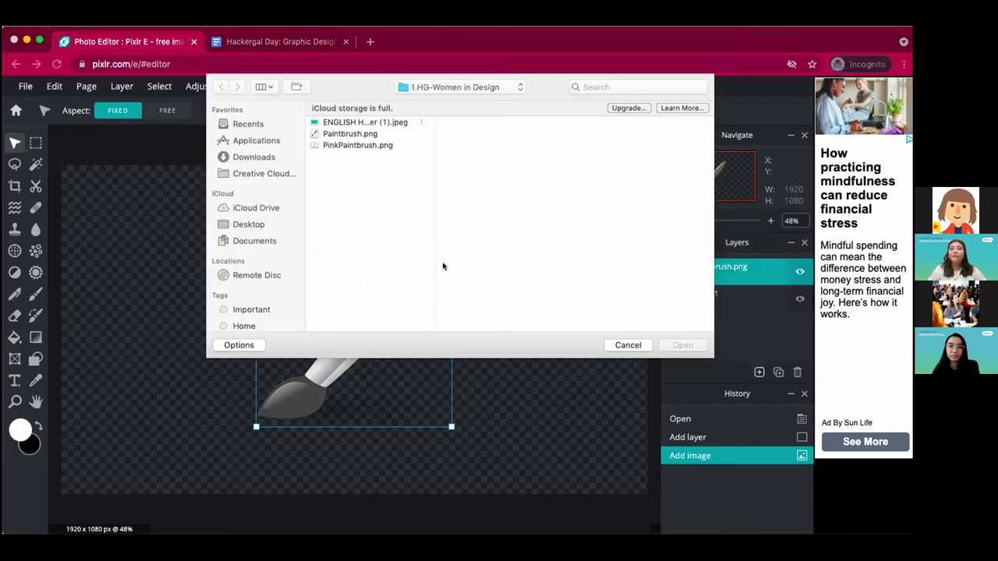
pyautogui.click(618, 346)
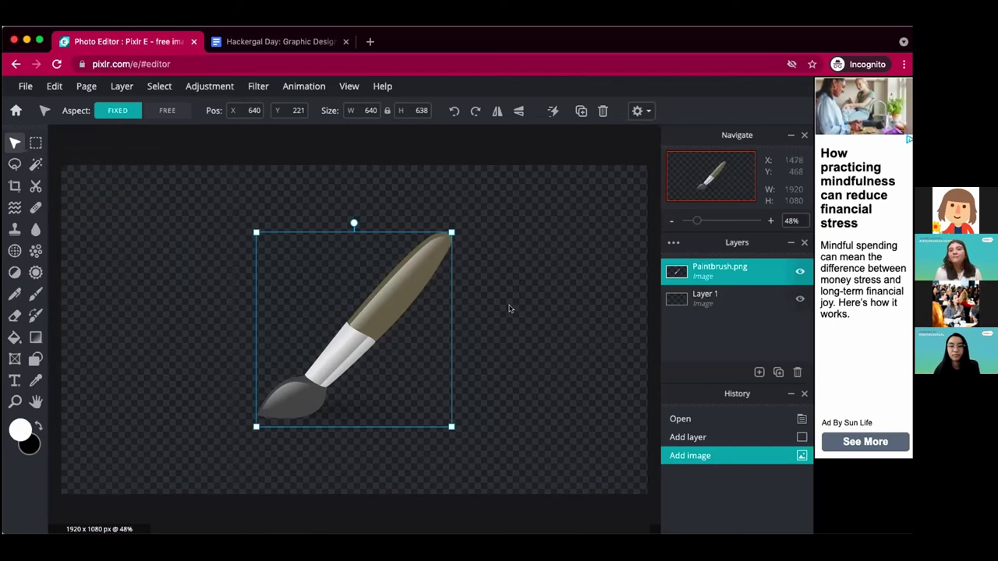
pyautogui.click(759, 372)
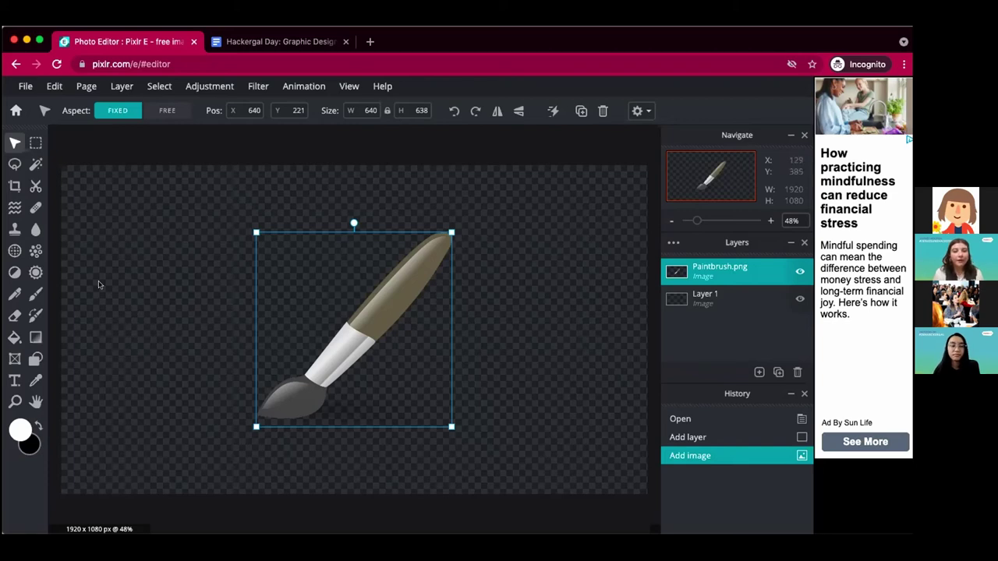
# Outline the paintbrush's dark bristles with a magnetic lasso selection
pyautogui.click(14, 166)
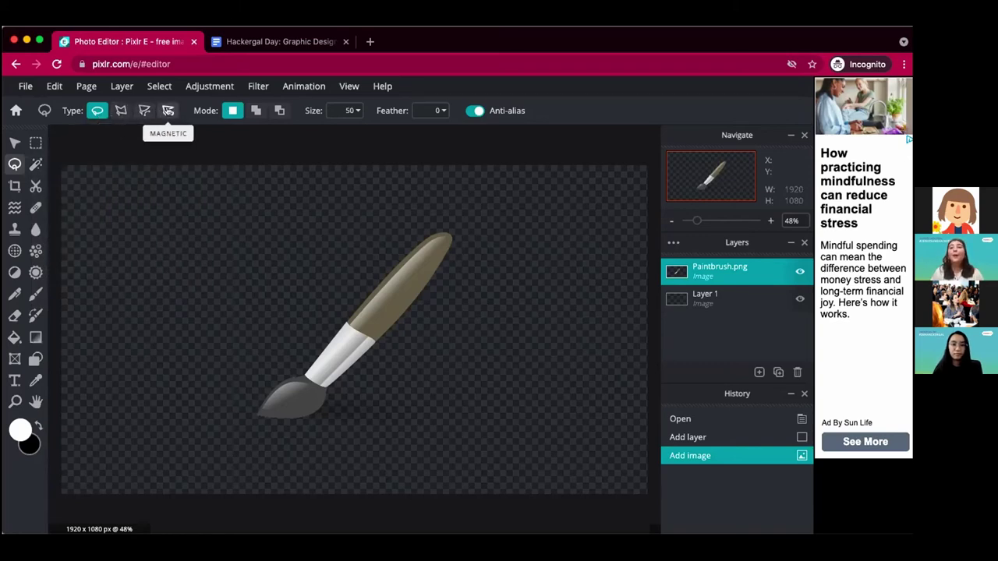
pyautogui.click(167, 111)
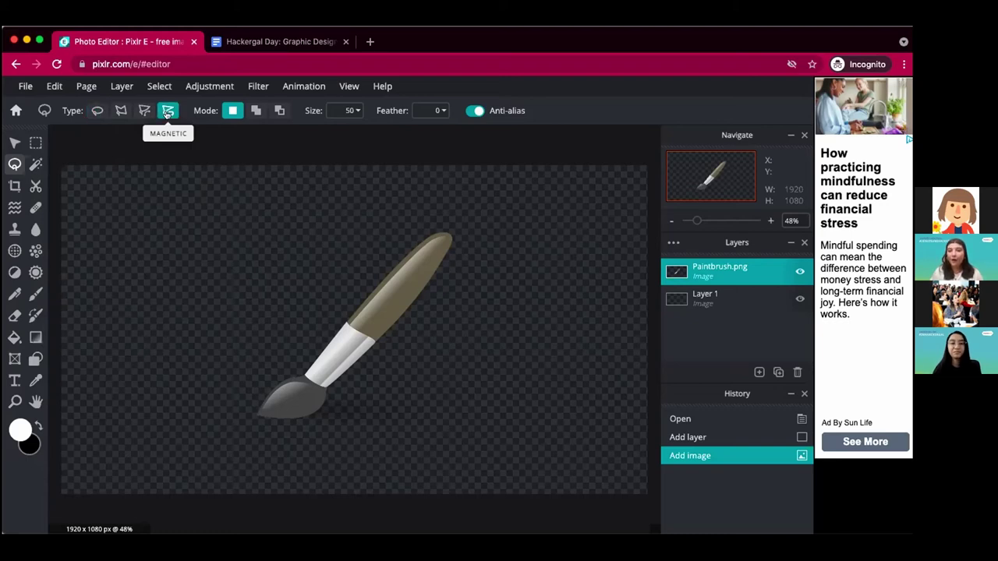
pyautogui.click(280, 388)
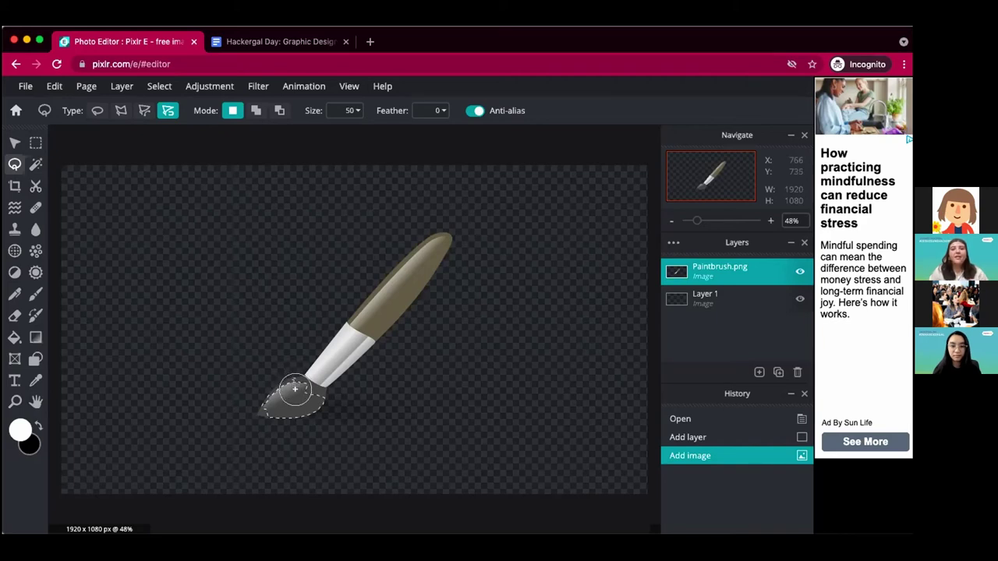
pyautogui.click(294, 393)
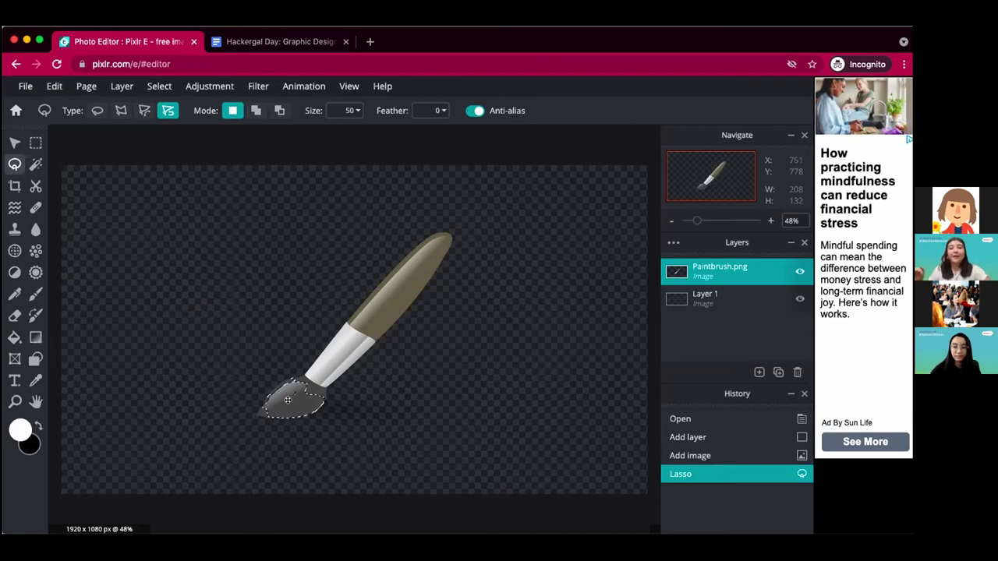
# Clear the selected bristles and undo the clearing
pyautogui.press('Delete')
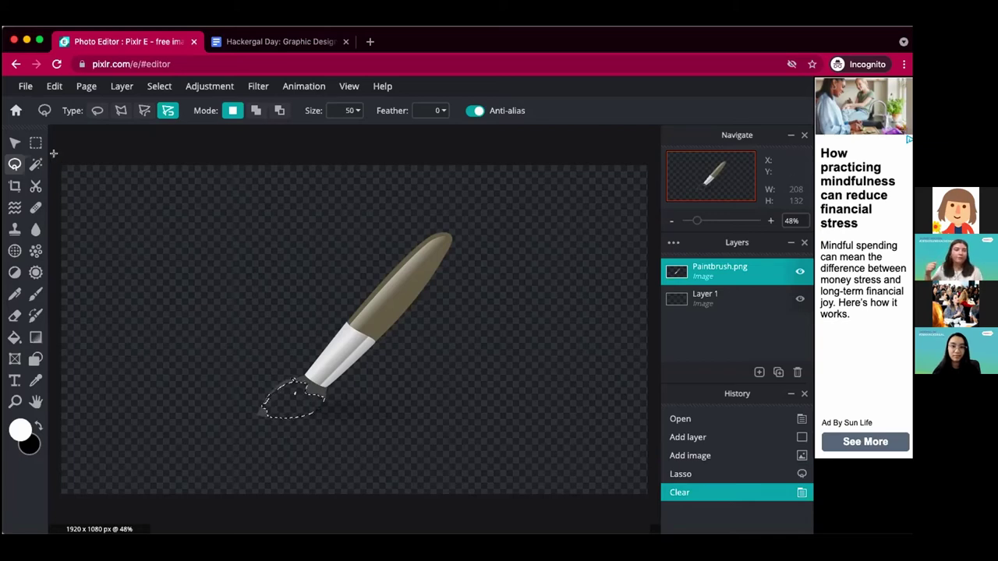
pyautogui.click(23, 89)
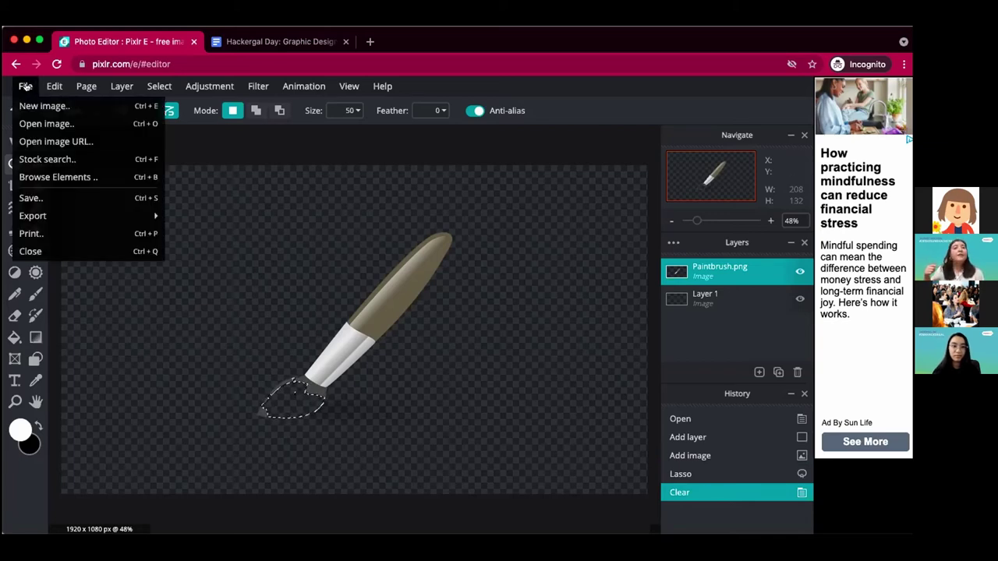
pyautogui.click(54, 86)
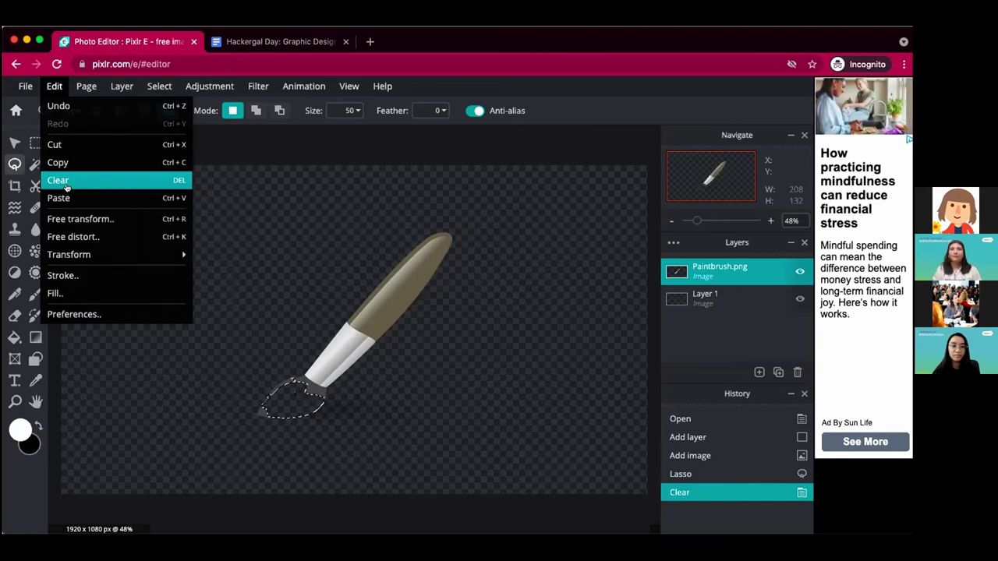
pyautogui.click(86, 108)
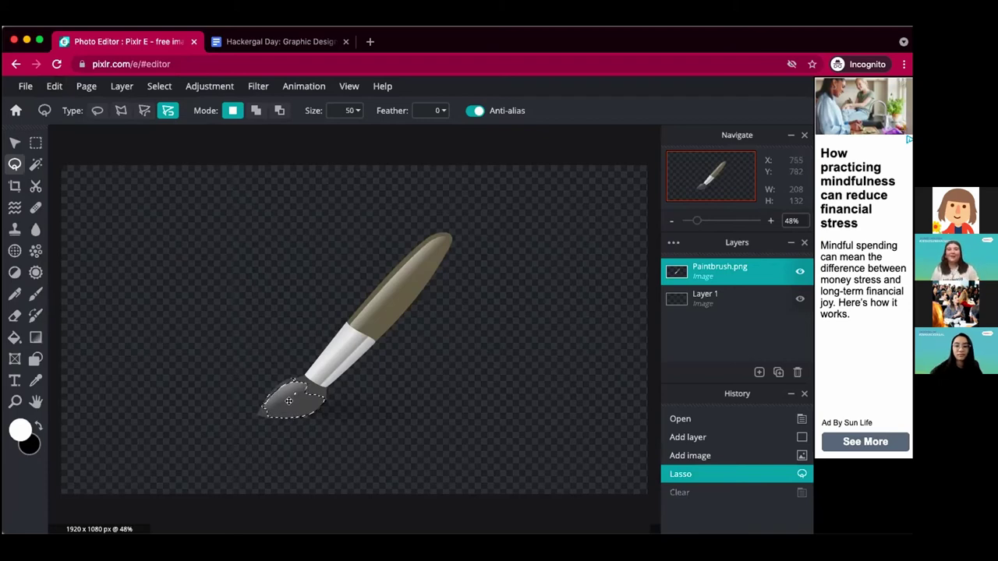
# Clear the selected bristle area from the Paintbrush.png layer and deselect it
pyautogui.press('Delete')
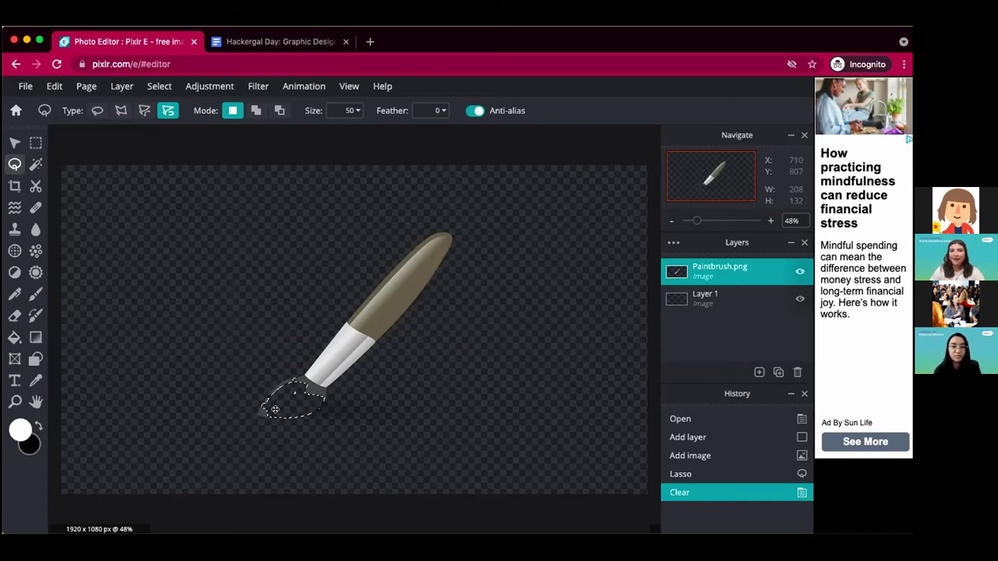
pyautogui.rightClick(278, 412)
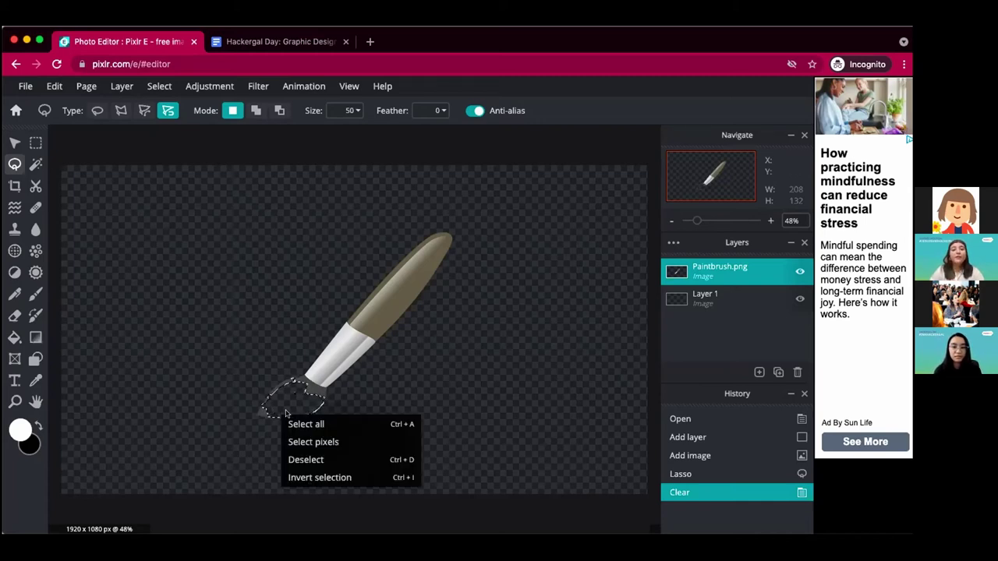
pyautogui.click(306, 458)
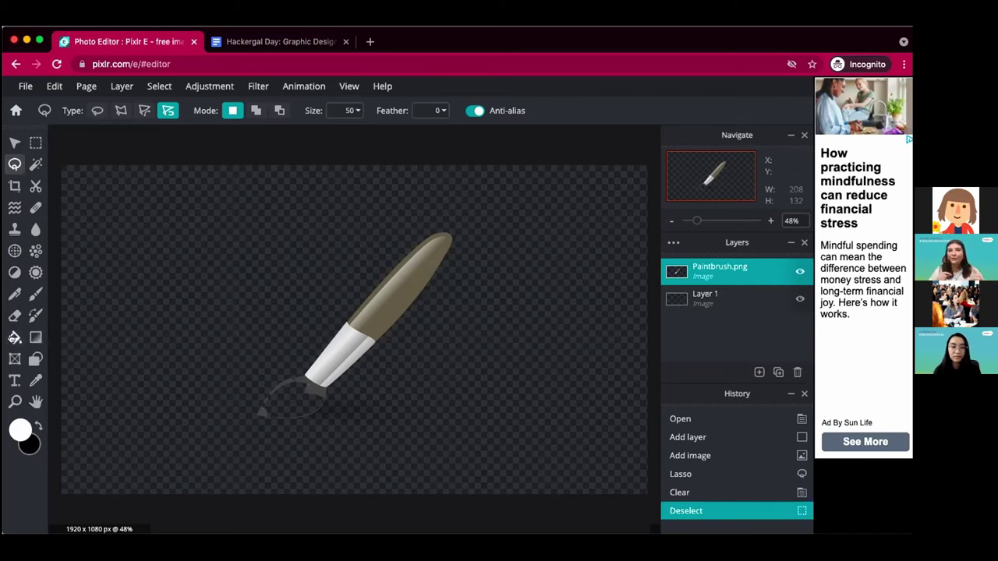
# Activate the paint bucket fill and set the foreground color to purple #7E11AD
pyautogui.click(14, 338)
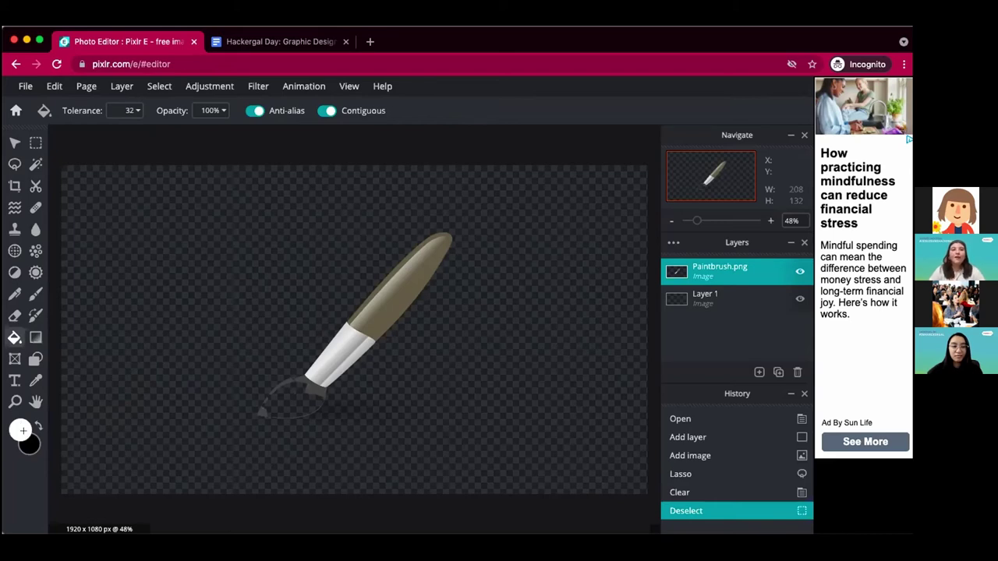
pyautogui.click(20, 428)
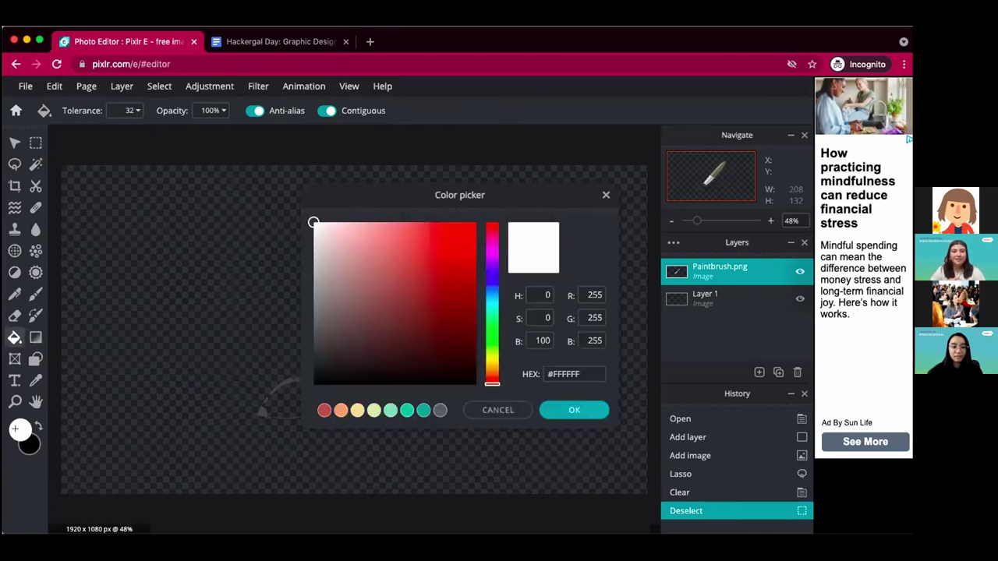
pyautogui.moveTo(489, 383)
pyautogui.mouseDown()
pyautogui.moveTo(494, 254)
pyautogui.moveTo(461, 275)
pyautogui.mouseUp()
pyautogui.click(457, 272)
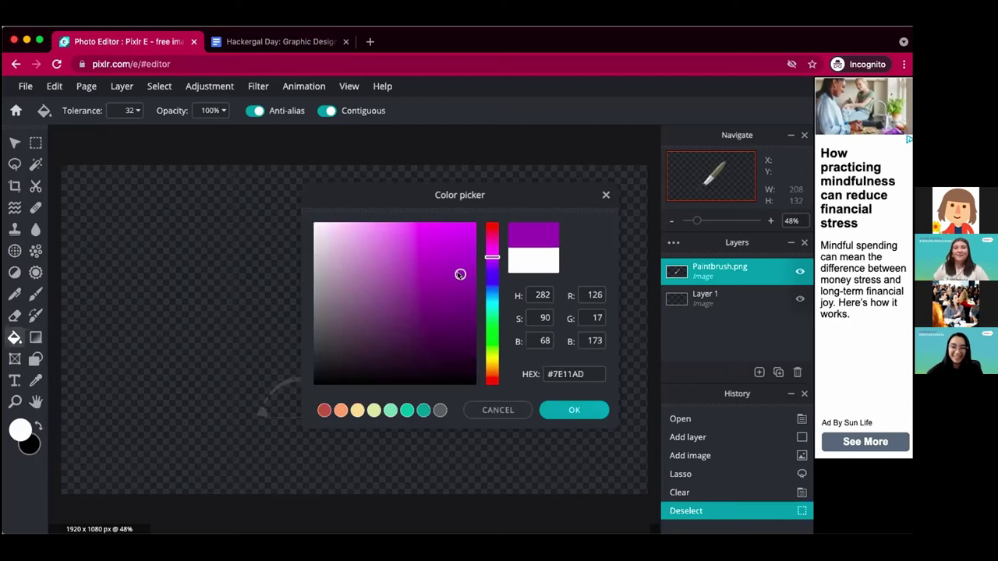
pyautogui.click(577, 411)
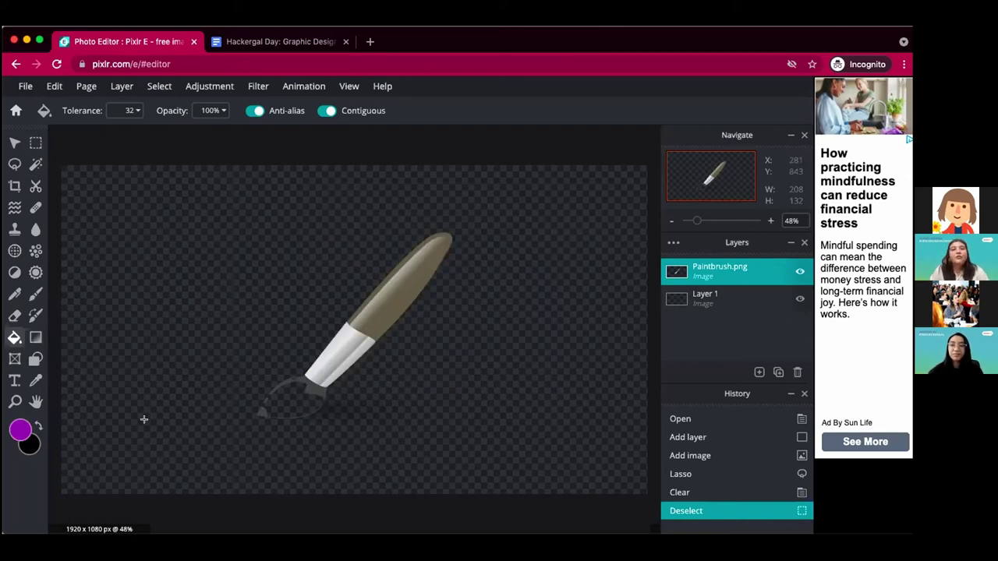
# Try to fill the emptied bristle area with purple, and undo the fill
pyautogui.click(285, 399)
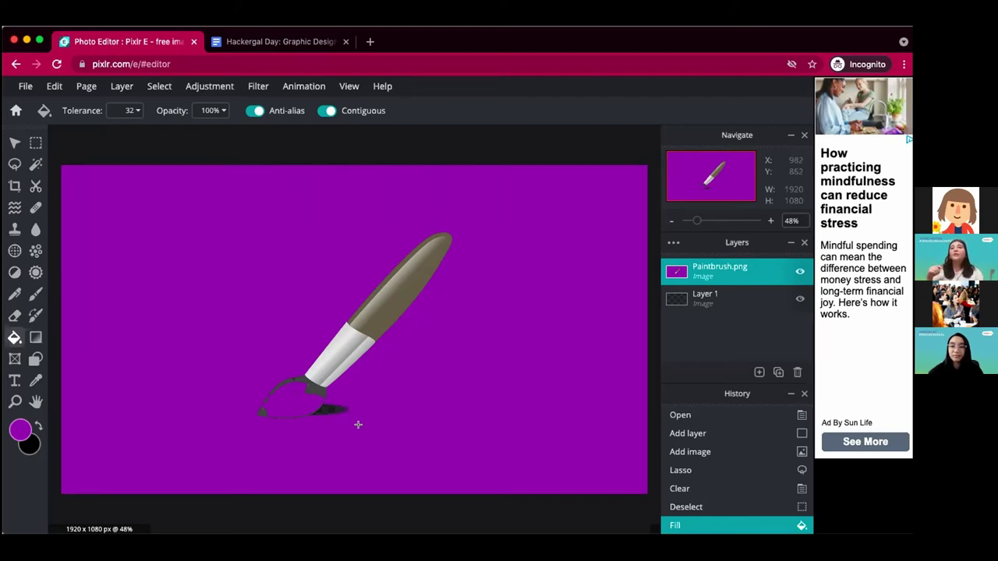
pyautogui.click(57, 86)
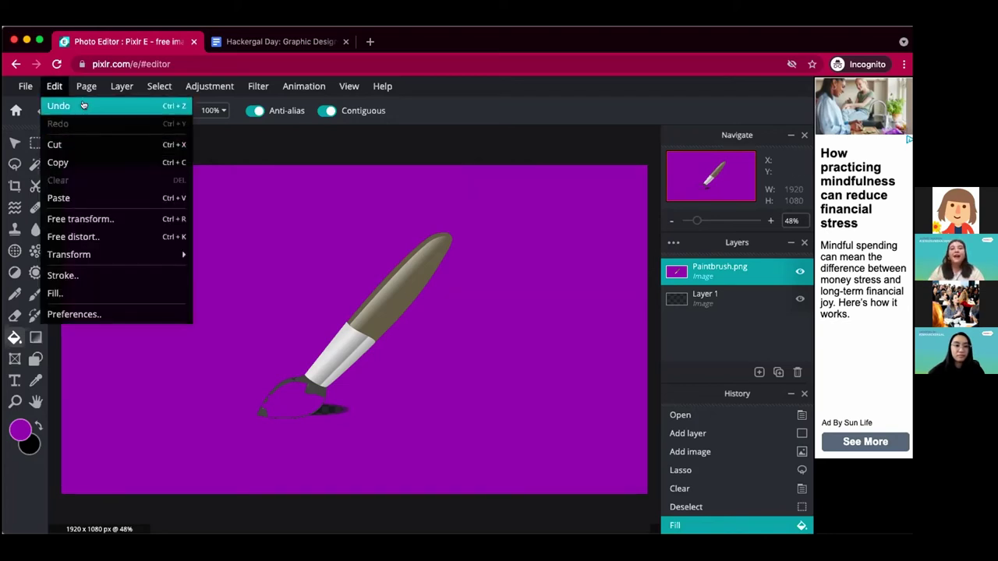
pyautogui.click(81, 104)
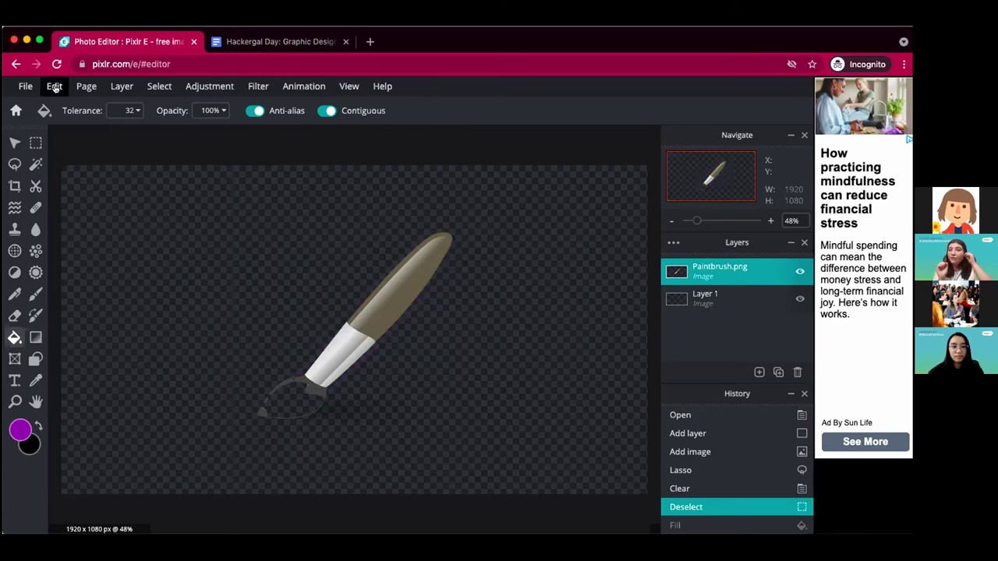
# Undo the deselection and the clearing of the bristle area
pyautogui.click(29, 89)
pyautogui.click(53, 85)
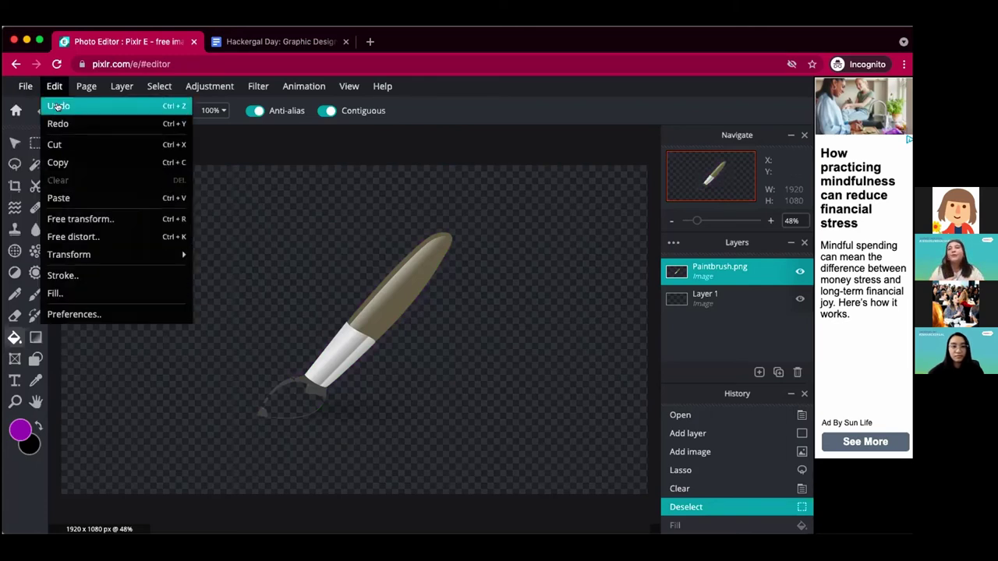
pyautogui.click(57, 104)
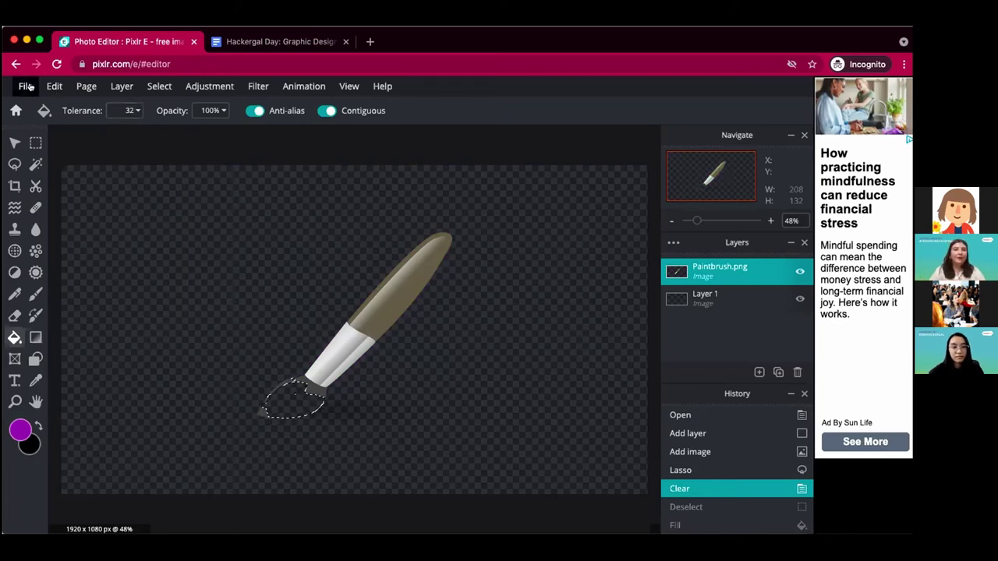
pyautogui.click(56, 87)
pyautogui.click(64, 104)
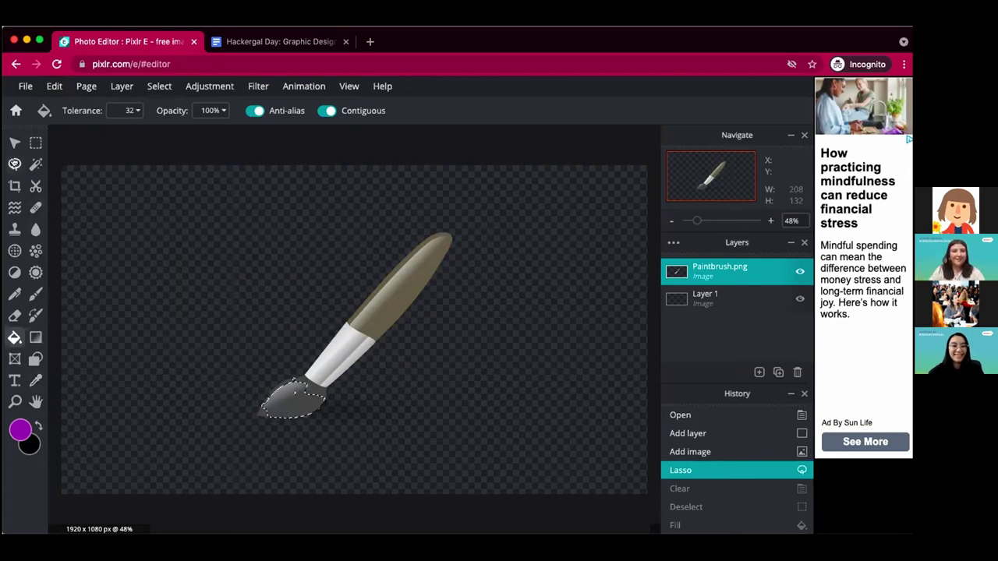
# Drop the old selection and select the paintbrush's bristles again with the magnetic lasso
pyautogui.click(14, 163)
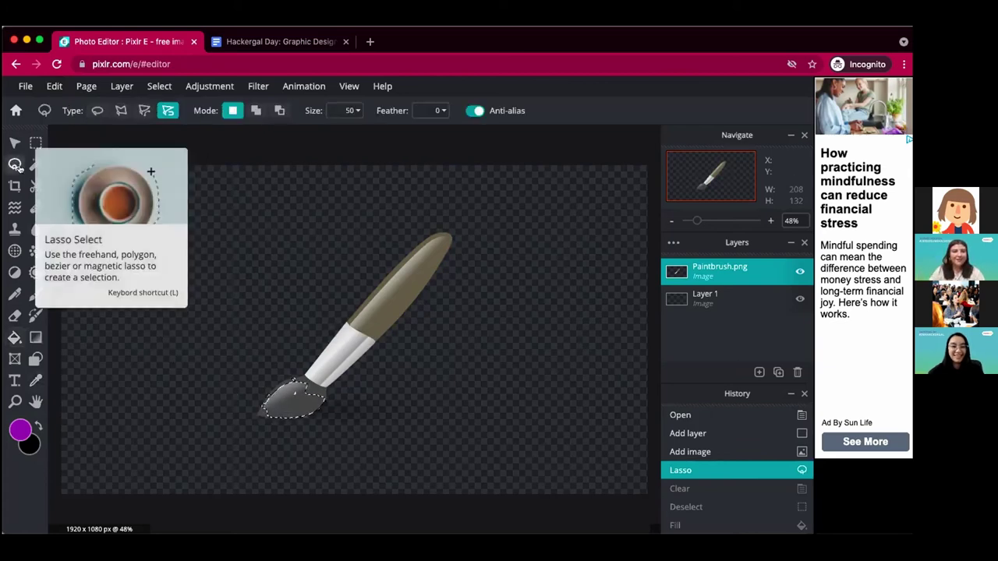
pyautogui.rightClick(212, 324)
pyautogui.click(240, 360)
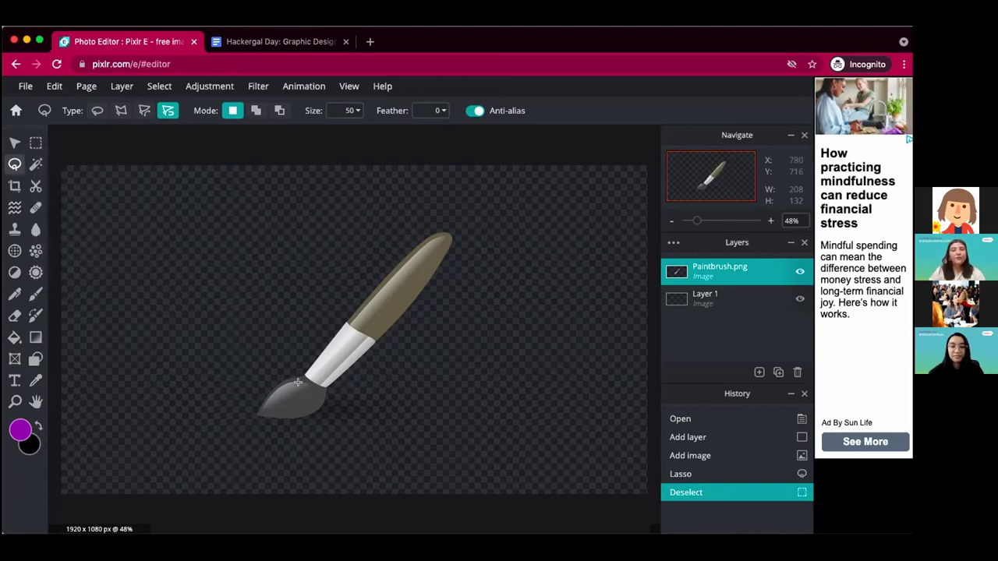
pyautogui.scroll(5, 305, 378)
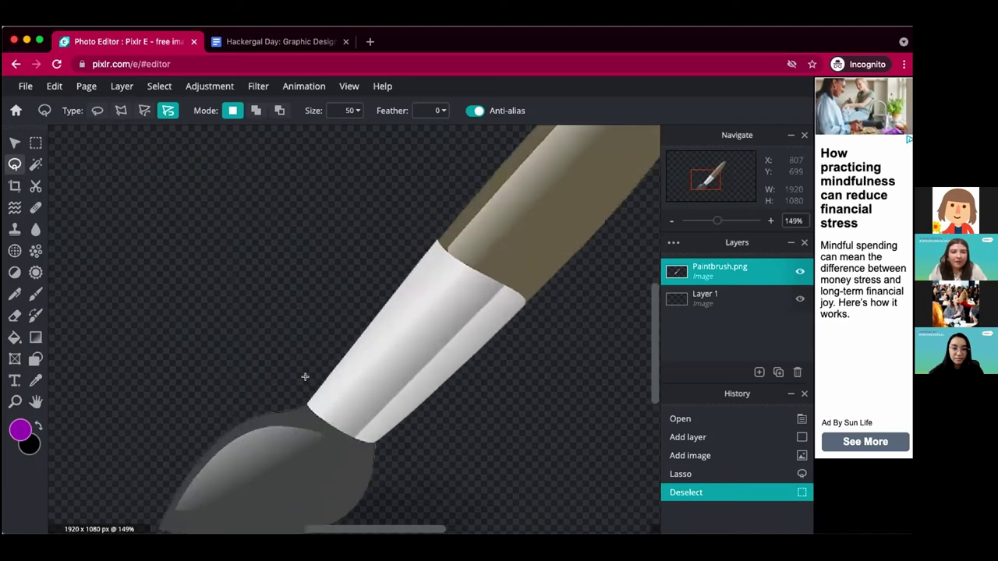
pyautogui.scroll(-3, 241, 367)
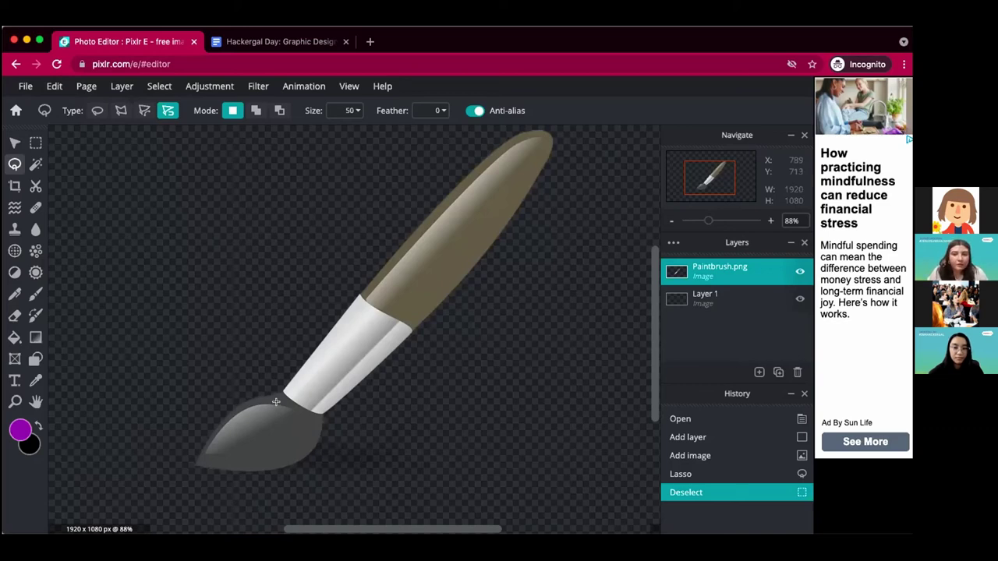
pyautogui.moveTo(275, 402)
pyautogui.mouseDown()
pyautogui.moveTo(247, 408)
pyautogui.moveTo(220, 446)
pyautogui.moveTo(242, 454)
pyautogui.moveTo(288, 449)
pyautogui.moveTo(299, 437)
pyautogui.moveTo(268, 408)
pyautogui.moveTo(279, 439)
pyautogui.mouseUp()
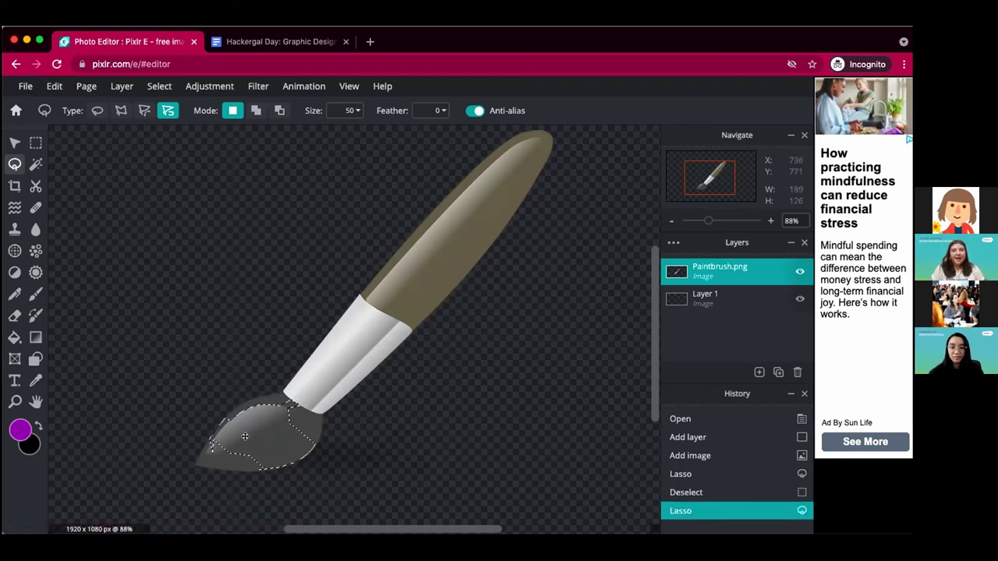
# Clear the selected bristles from the Paintbrush.png layer and fill the emptied selection with the purple foreground color
pyautogui.press('Delete')
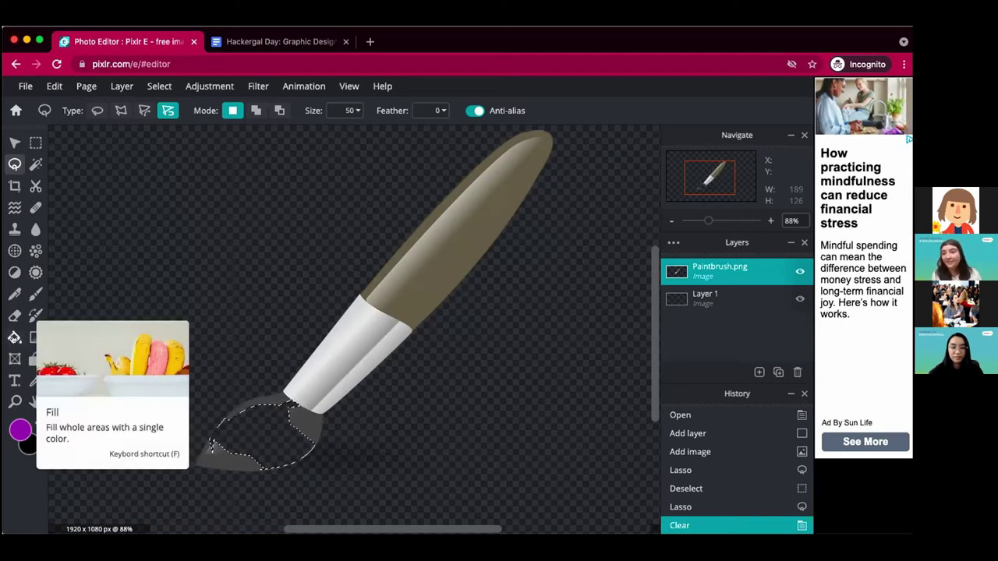
pyautogui.click(14, 337)
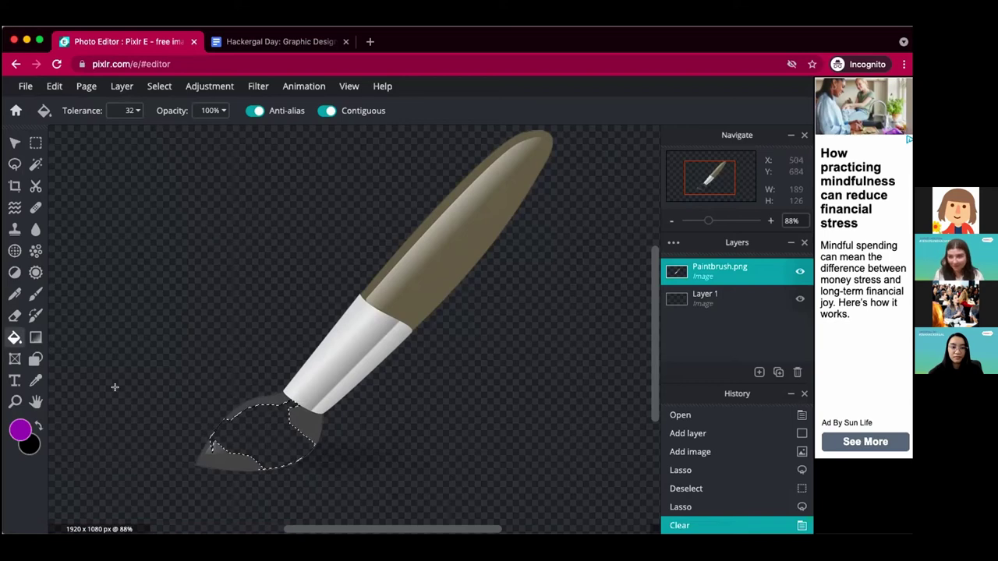
pyautogui.click(255, 431)
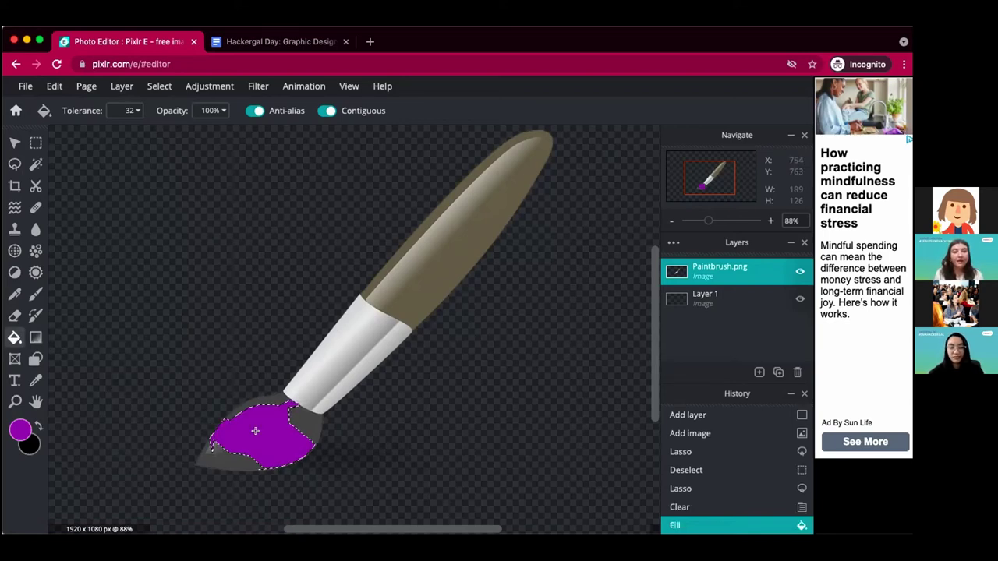
pyautogui.scroll(-5, 224, 348)
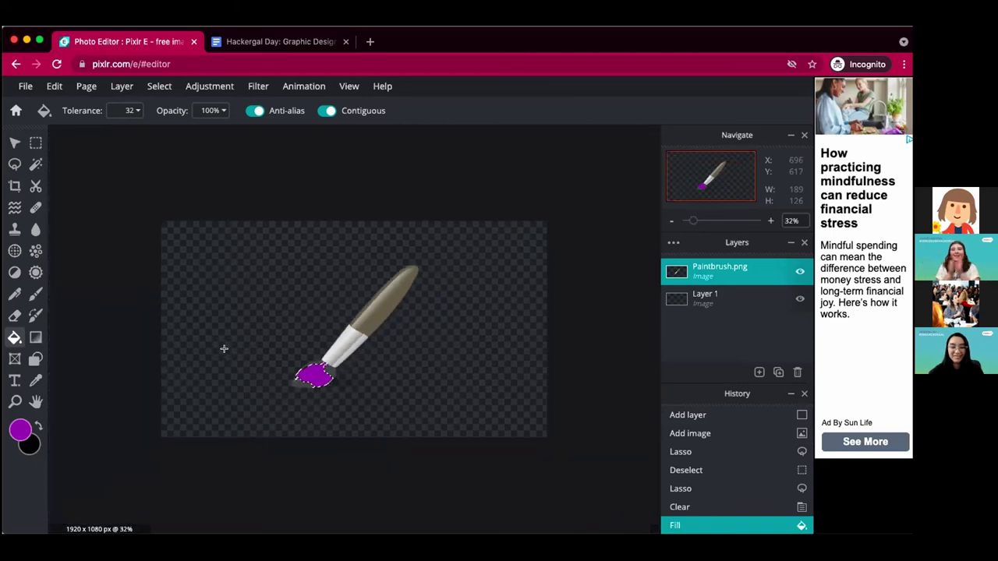
pyautogui.scroll(3, 224, 349)
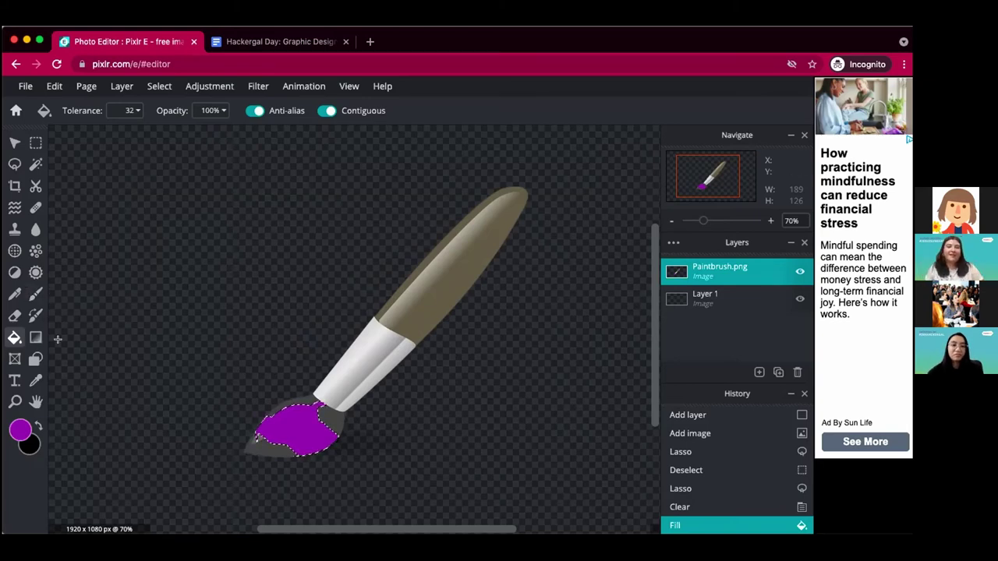
# Deselect the purple-filled bristle area
pyautogui.click(14, 164)
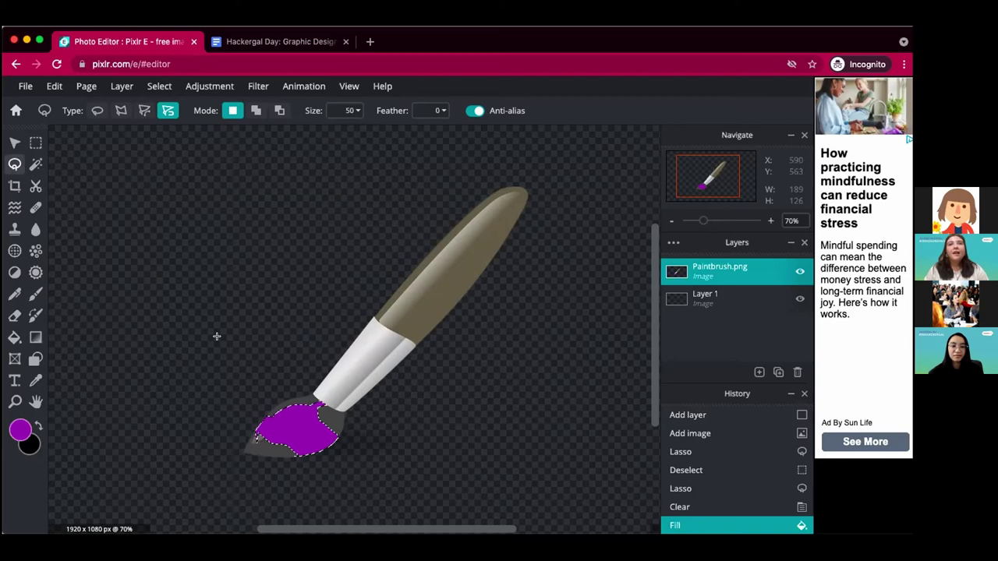
pyautogui.rightClick(227, 345)
pyautogui.click(256, 386)
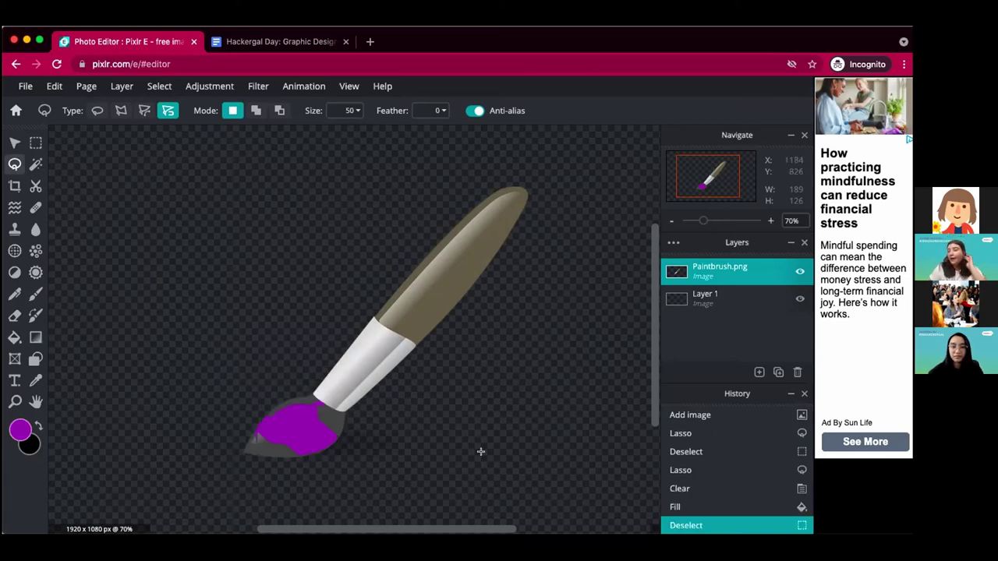
pyautogui.scroll(-3, 423, 397)
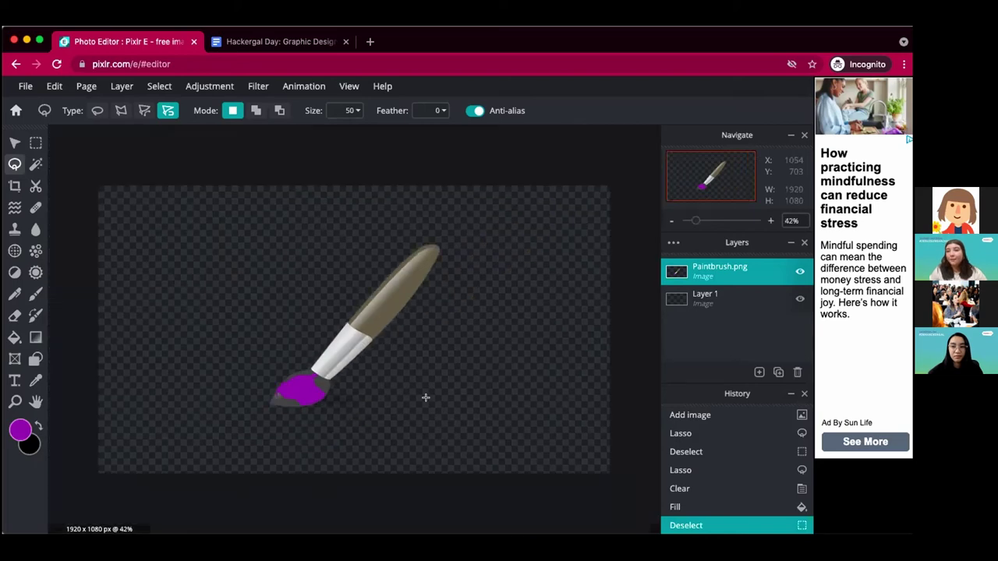
pyautogui.scroll(2, 426, 398)
pyautogui.scroll(-2, 426, 397)
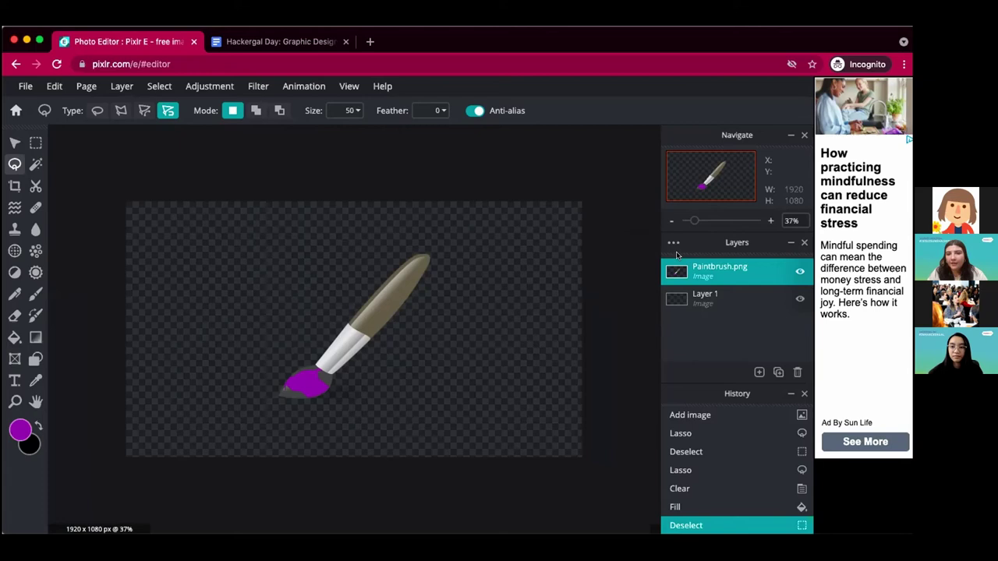
# Duplicate the Paintbrush.png layer twice
pyautogui.click(777, 372)
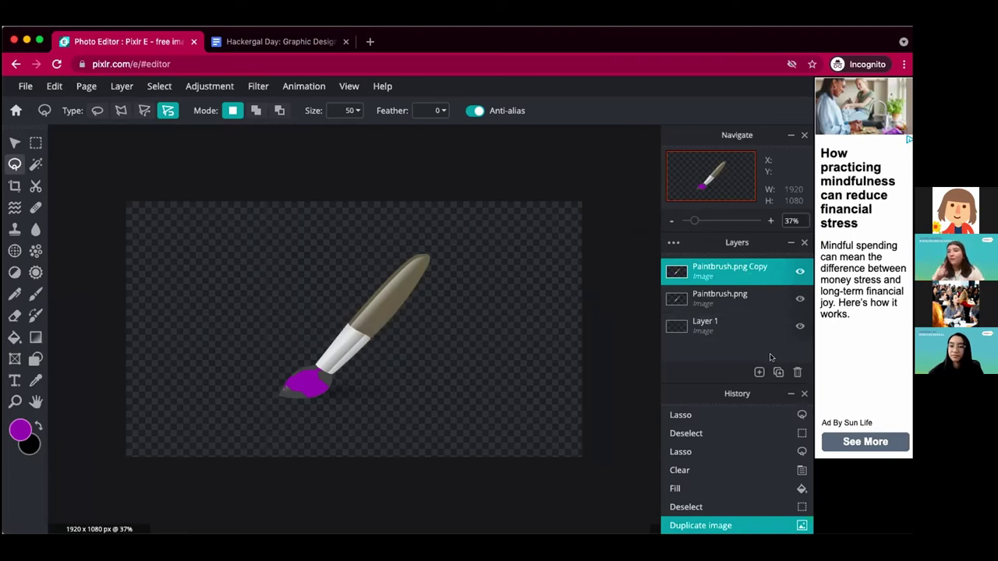
pyautogui.click(778, 372)
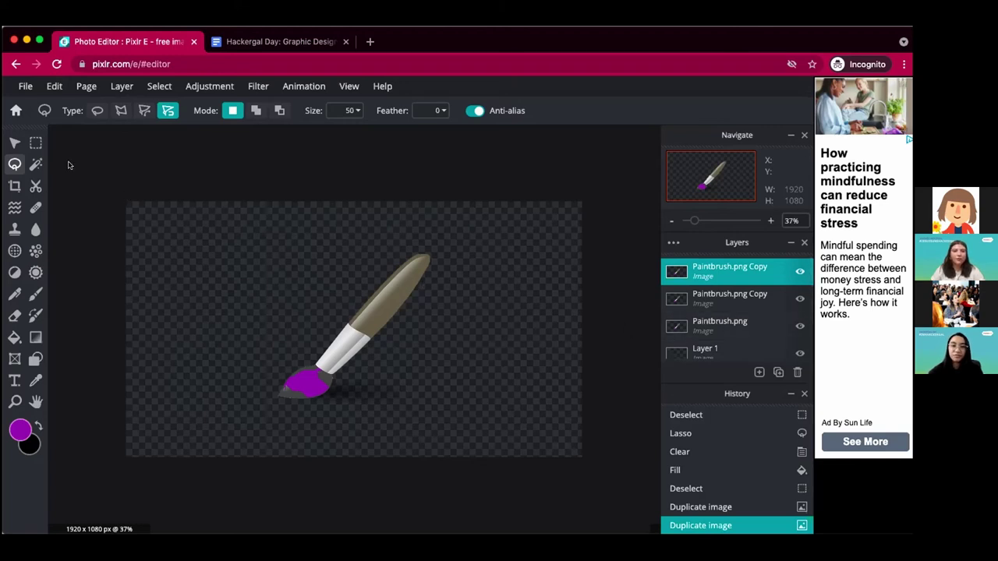
# Fan out the brushes by rotating the top copy counterclockwise until upright and the second copy further until its handle leans left
pyautogui.click(15, 144)
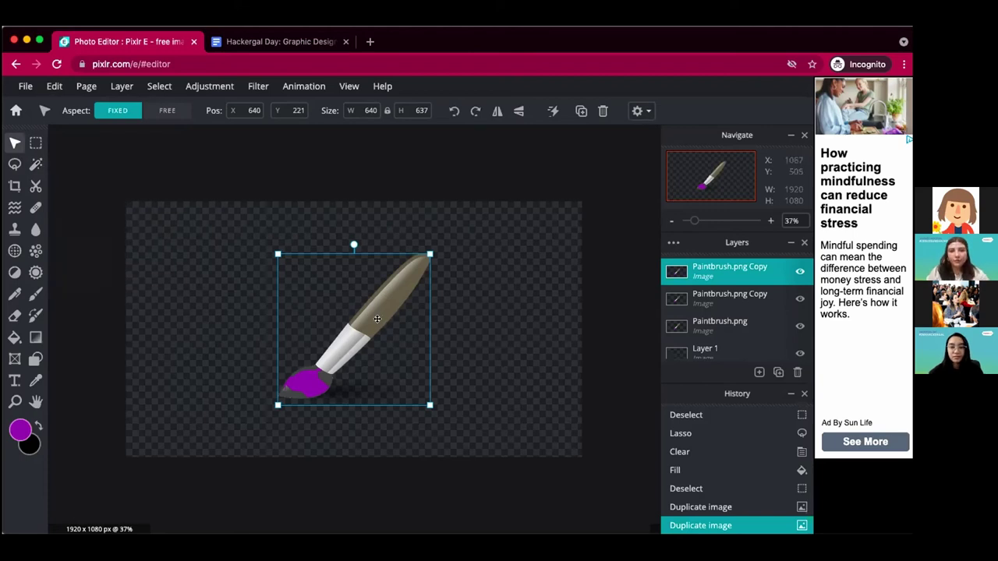
pyautogui.moveTo(353, 244)
pyautogui.mouseDown()
pyautogui.moveTo(379, 260)
pyautogui.moveTo(359, 250)
pyautogui.mouseUp()
pyautogui.moveTo(328, 240); pyautogui.dragTo(285, 250)
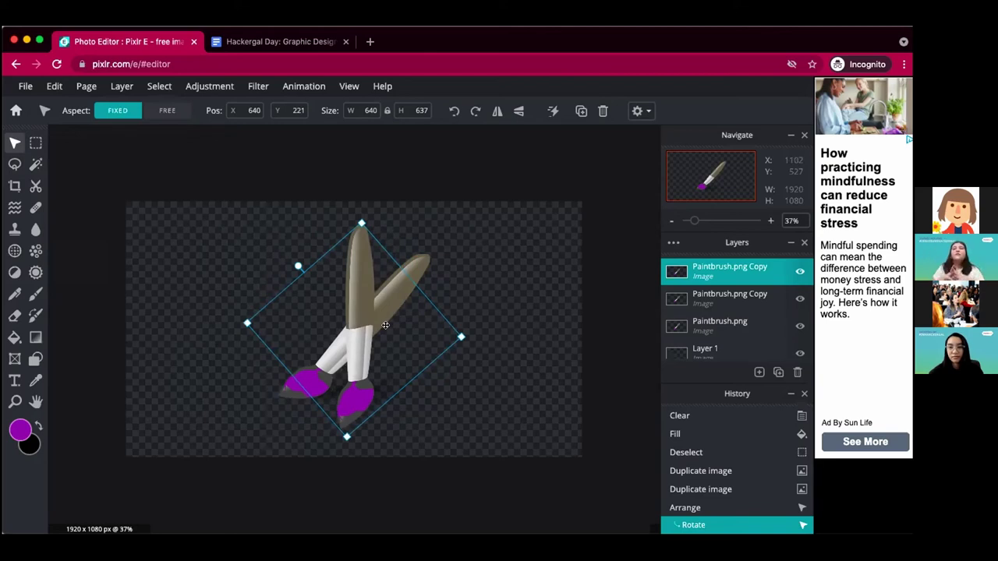
pyautogui.click(722, 302)
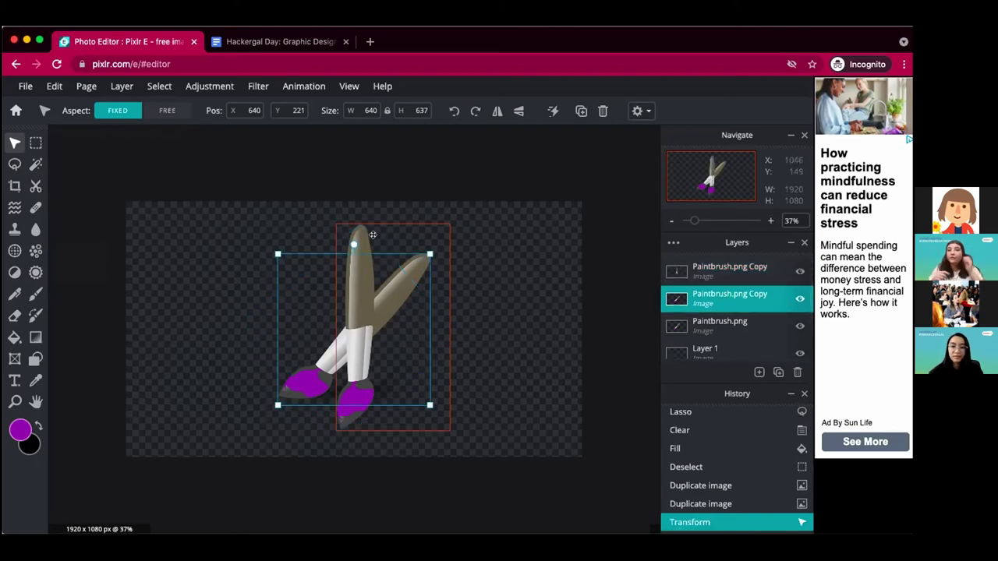
pyautogui.moveTo(351, 245)
pyautogui.mouseDown()
pyautogui.moveTo(285, 255)
pyautogui.moveTo(244, 312)
pyautogui.mouseUp()
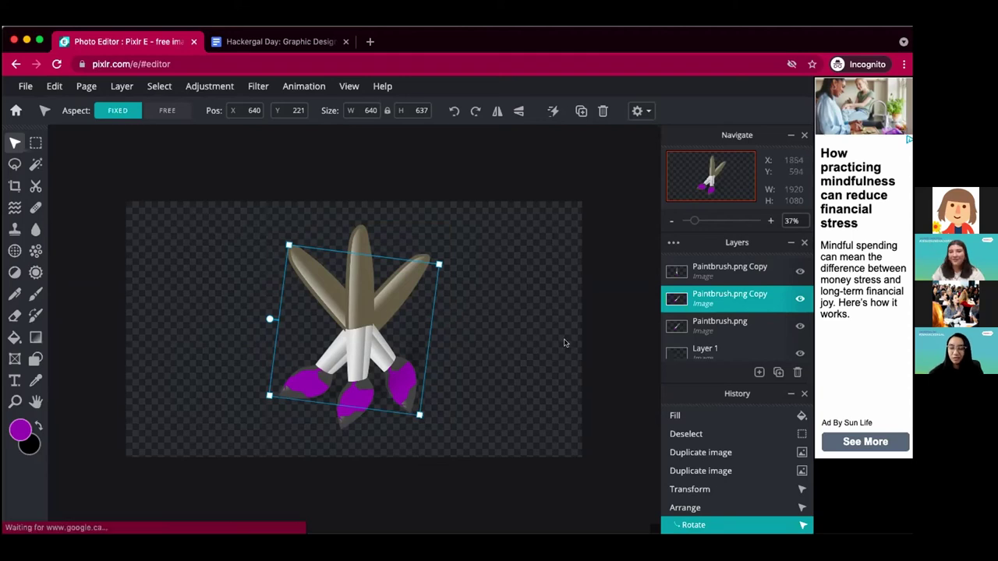
# Set the opacity of the top Paintbrush.png Copy layer, the upright brush, to 75
pyautogui.click(681, 270)
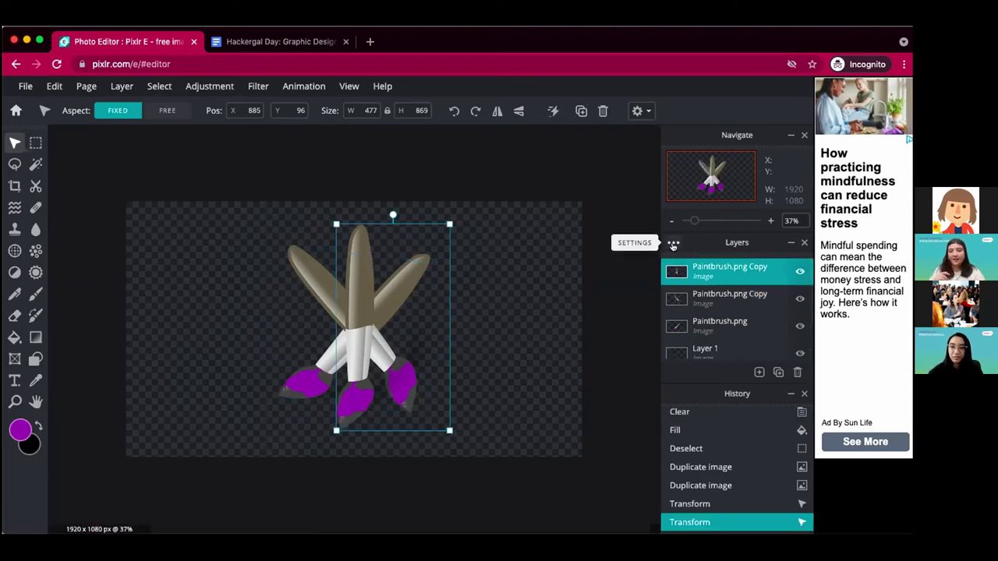
pyautogui.click(673, 244)
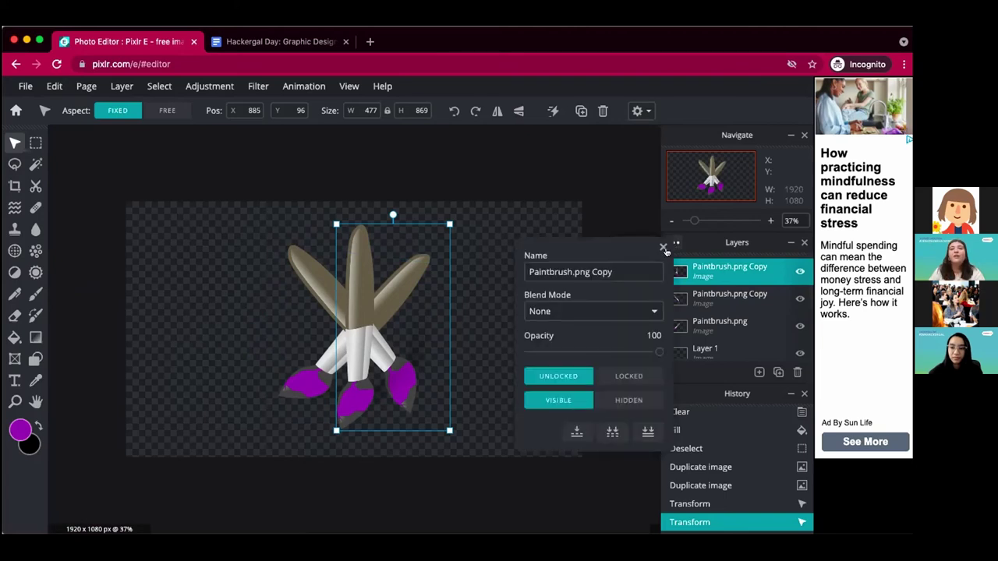
pyautogui.moveTo(656, 351); pyautogui.dragTo(623, 350)
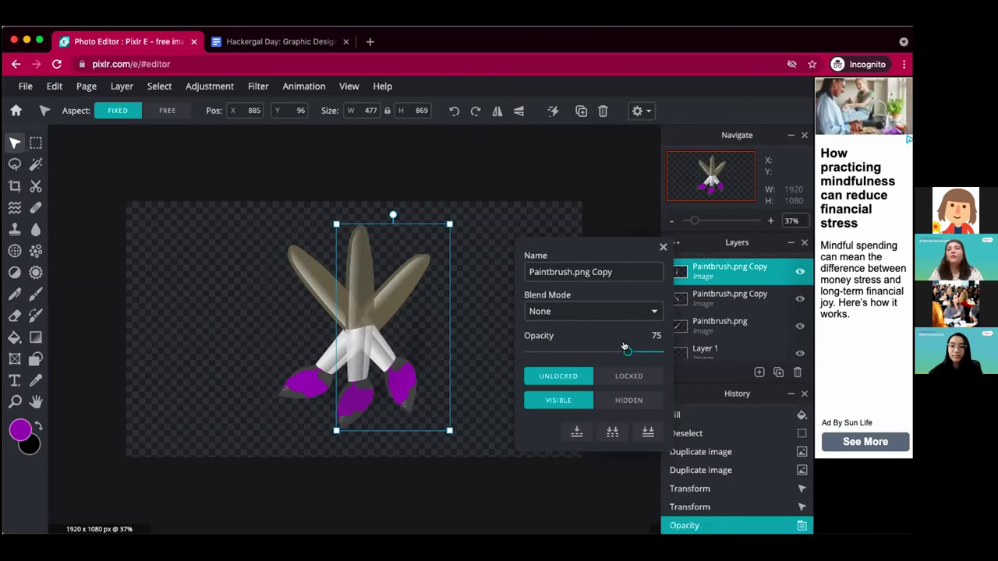
pyautogui.click(663, 247)
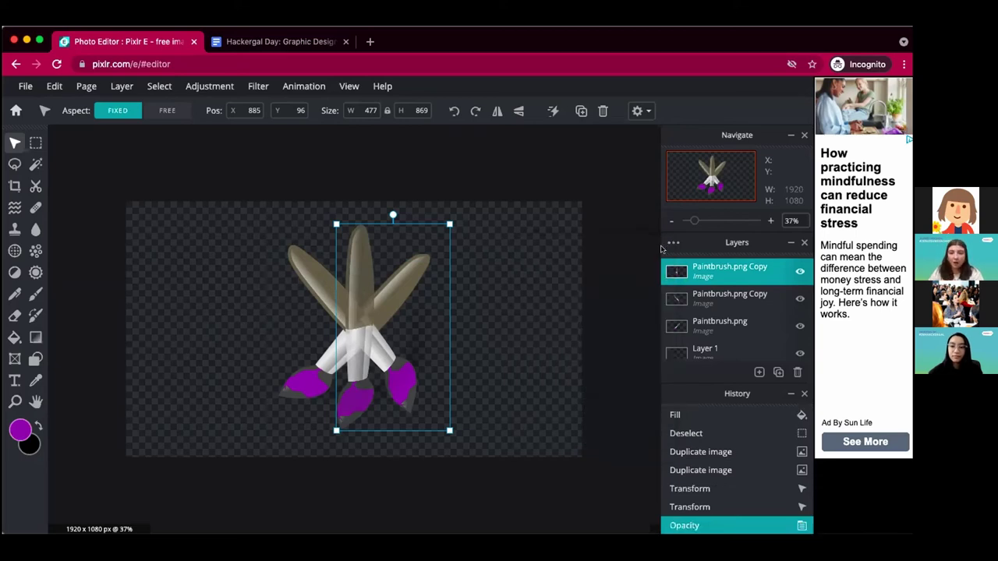
# Set the opacity of the second Paintbrush.png Copy layer, the left-leaning brush, to 60
pyautogui.click(704, 303)
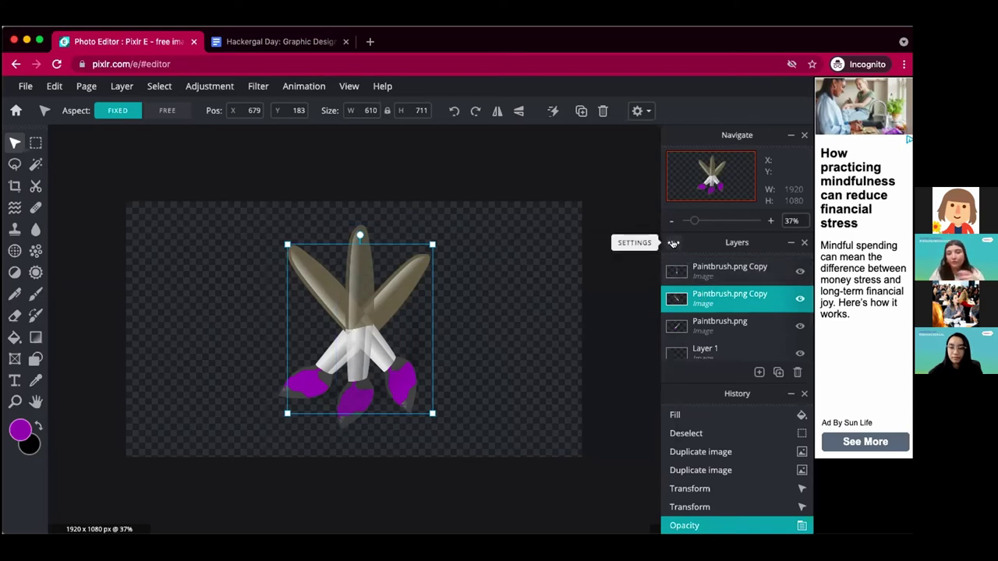
pyautogui.click(682, 299)
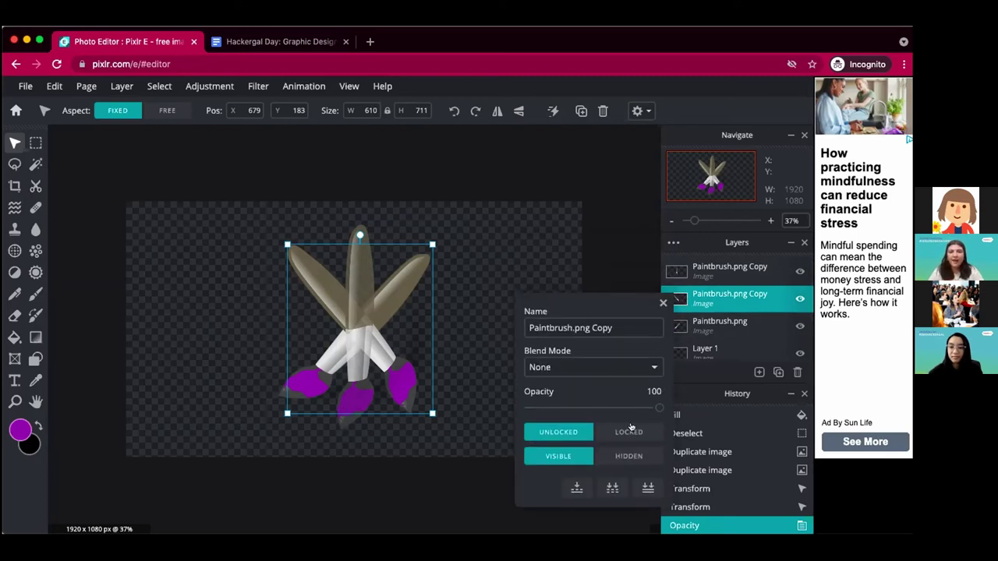
pyautogui.moveTo(656, 406); pyautogui.dragTo(605, 406)
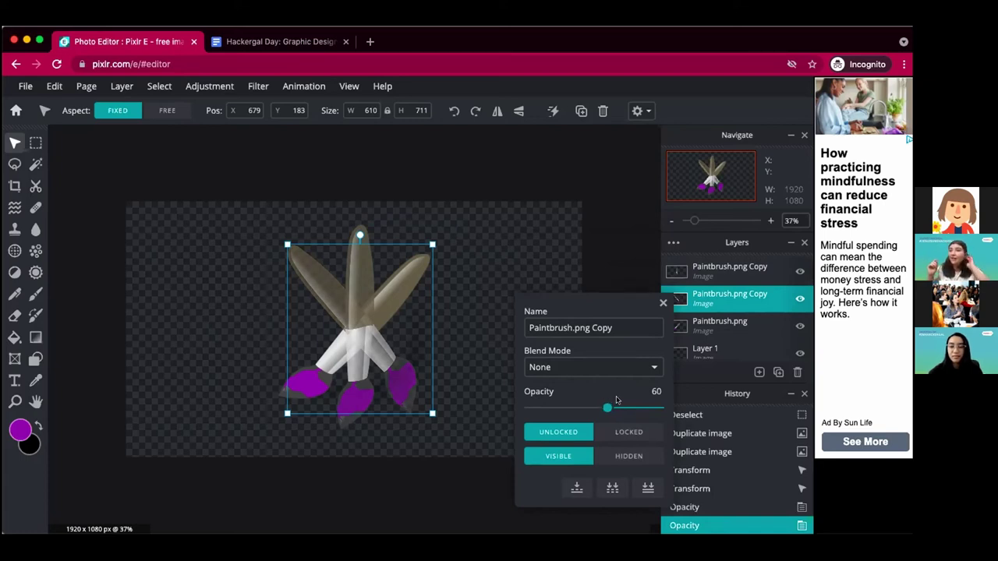
pyautogui.click(673, 305)
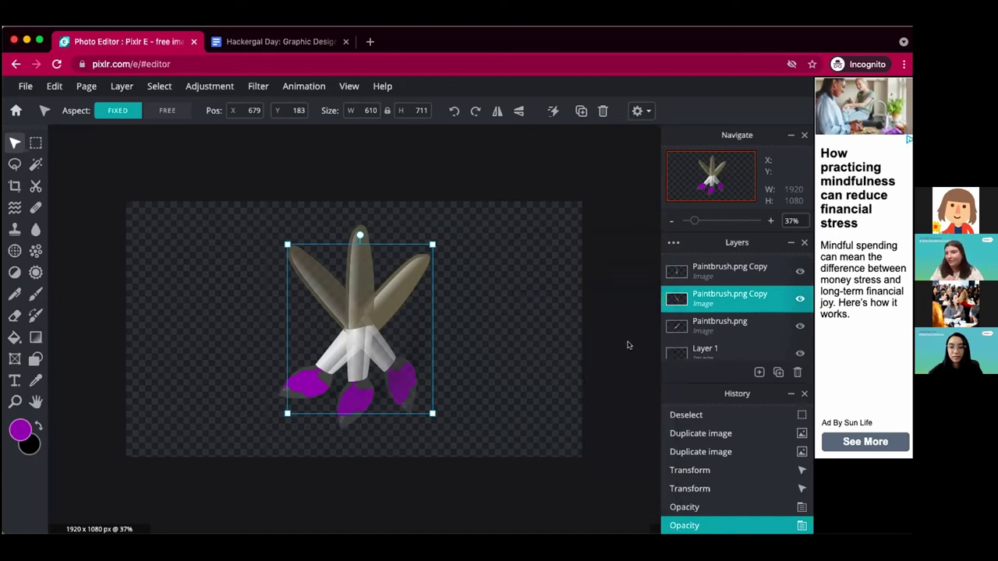
# Merge the top Paintbrush.png Copy layer down into the copy directly below it
pyautogui.click(681, 274)
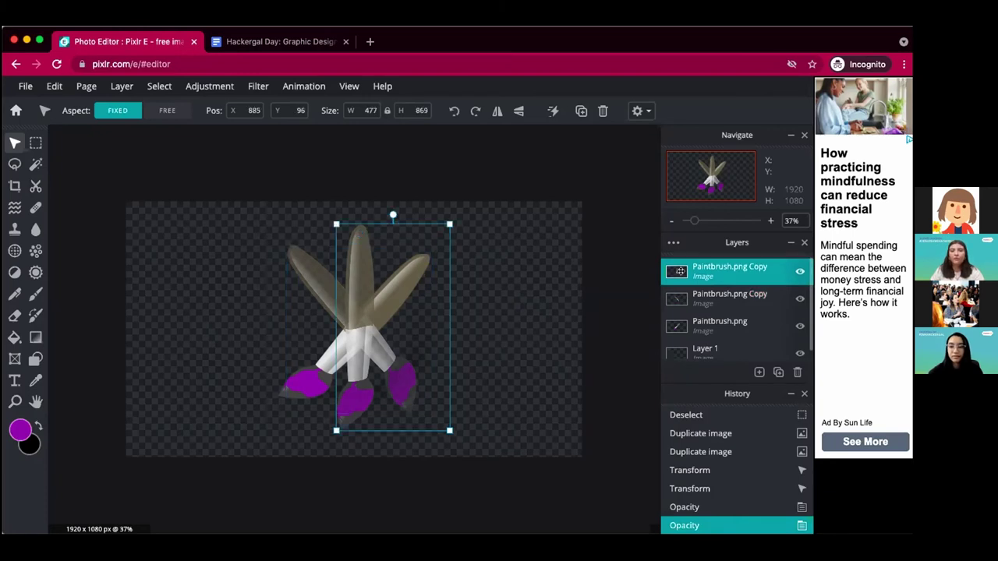
pyautogui.click(681, 271)
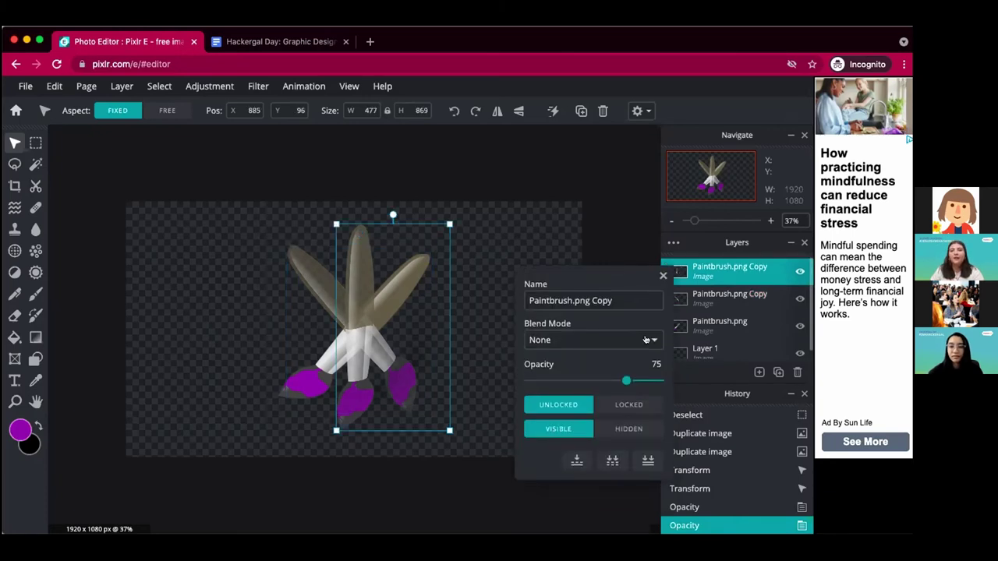
pyautogui.click(577, 462)
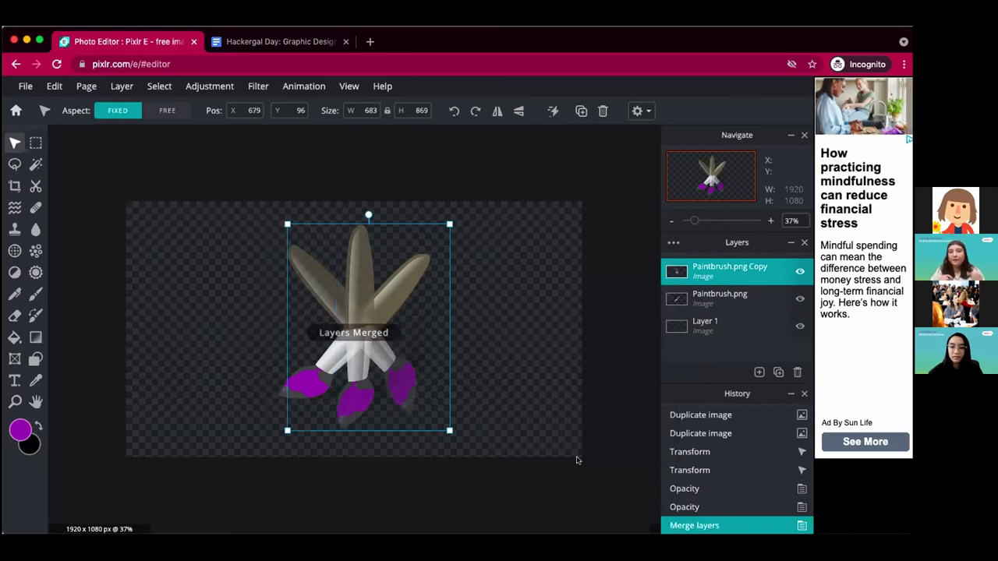
# Merge the Paintbrush.png Copy layer down into Paintbrush.png and nudge the combined brushes slightly right and down to about X 649, Y 106
pyautogui.click(683, 271)
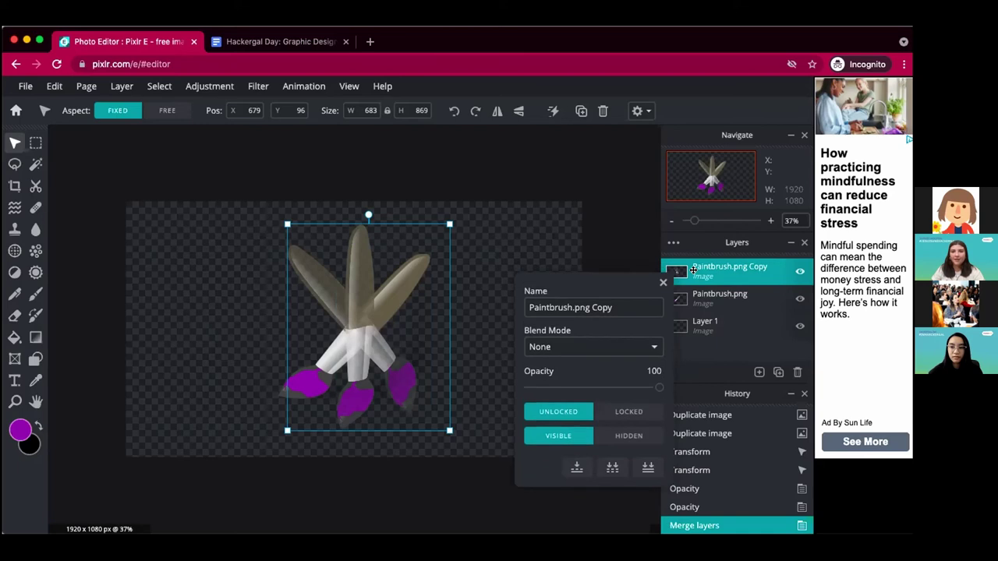
pyautogui.click(575, 467)
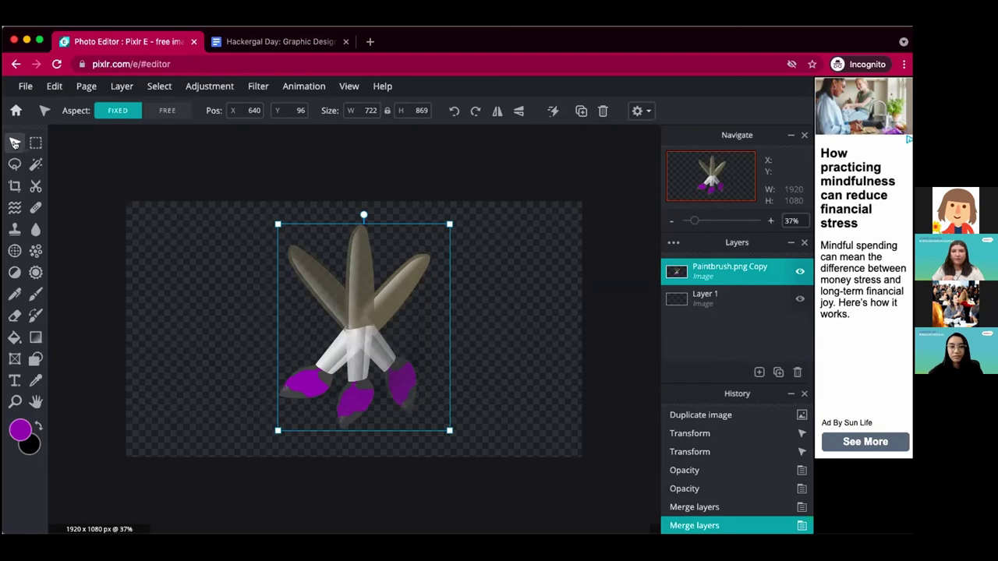
pyautogui.click(365, 329)
pyautogui.moveTo(365, 329)
pyautogui.mouseDown()
pyautogui.moveTo(335, 323)
pyautogui.moveTo(326, 294)
pyautogui.moveTo(357, 369)
pyautogui.moveTo(406, 339)
pyautogui.moveTo(378, 367)
pyautogui.moveTo(383, 331)
pyautogui.moveTo(360, 330)
pyautogui.moveTo(391, 344)
pyautogui.moveTo(377, 310)
pyautogui.mouseUp()
pyautogui.moveTo(378, 258)
pyautogui.mouseDown()
pyautogui.moveTo(382, 281)
pyautogui.moveTo(370, 285)
pyautogui.moveTo(382, 285)
pyautogui.moveTo(374, 285)
pyautogui.mouseUp()
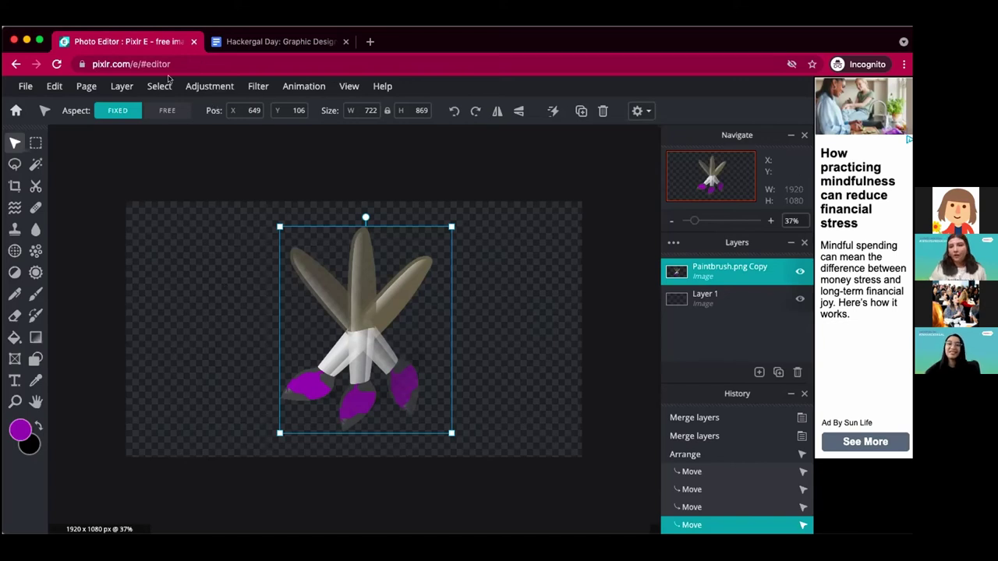
# Fill the empty Layer 1 background with bright magenta #E717DD using the Fill tool
pyautogui.click(708, 300)
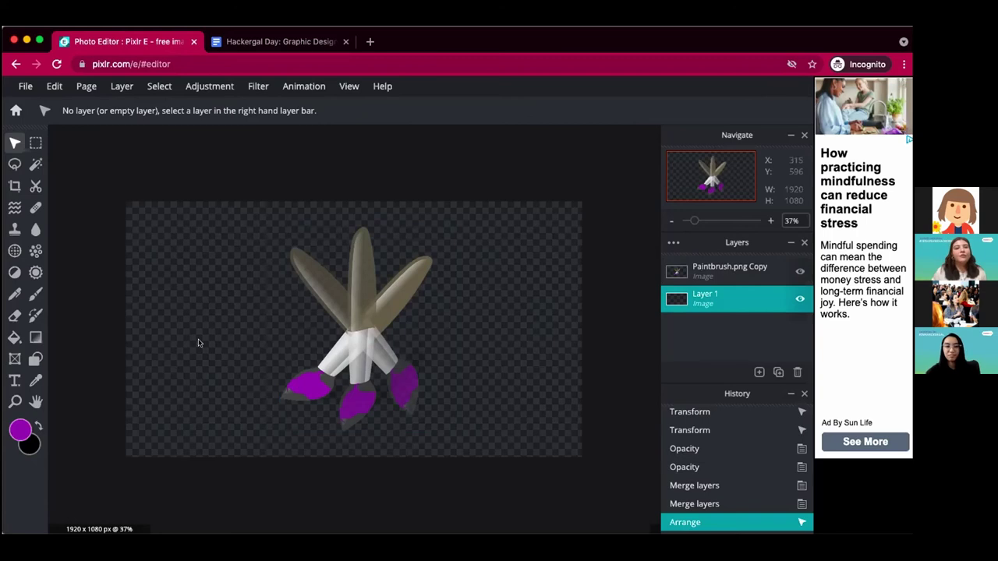
pyautogui.click(14, 337)
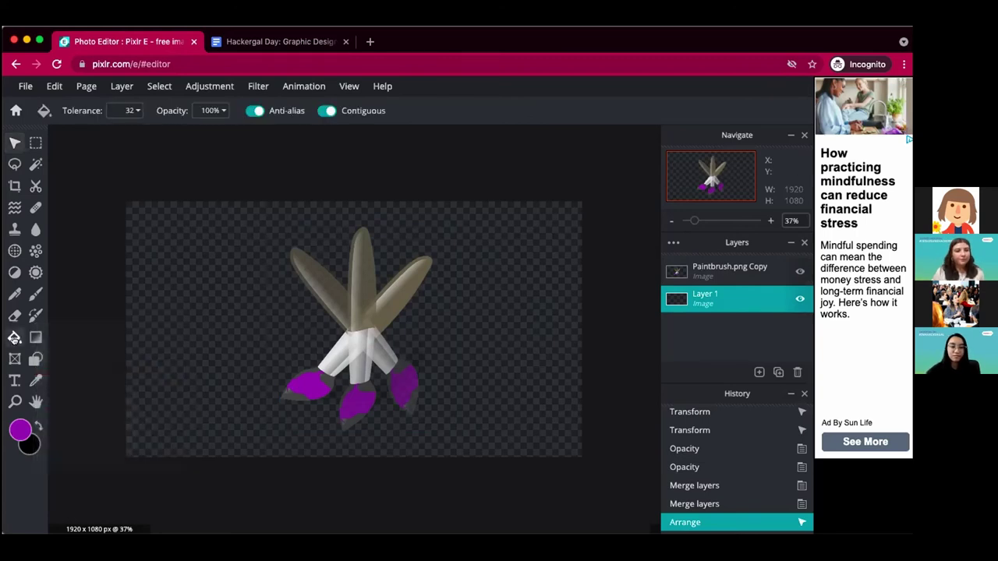
pyautogui.click(21, 428)
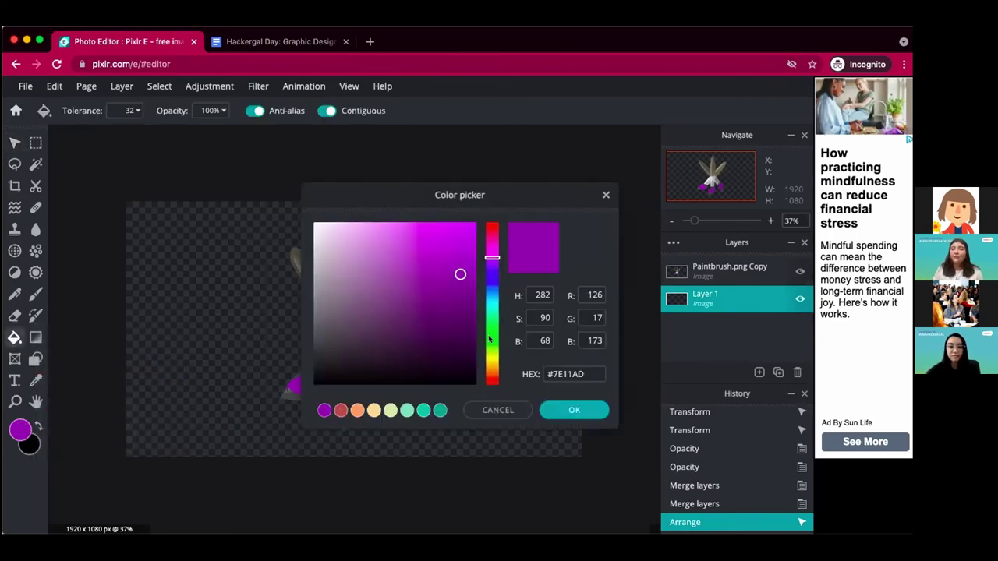
pyautogui.moveTo(491, 258); pyautogui.dragTo(492, 249)
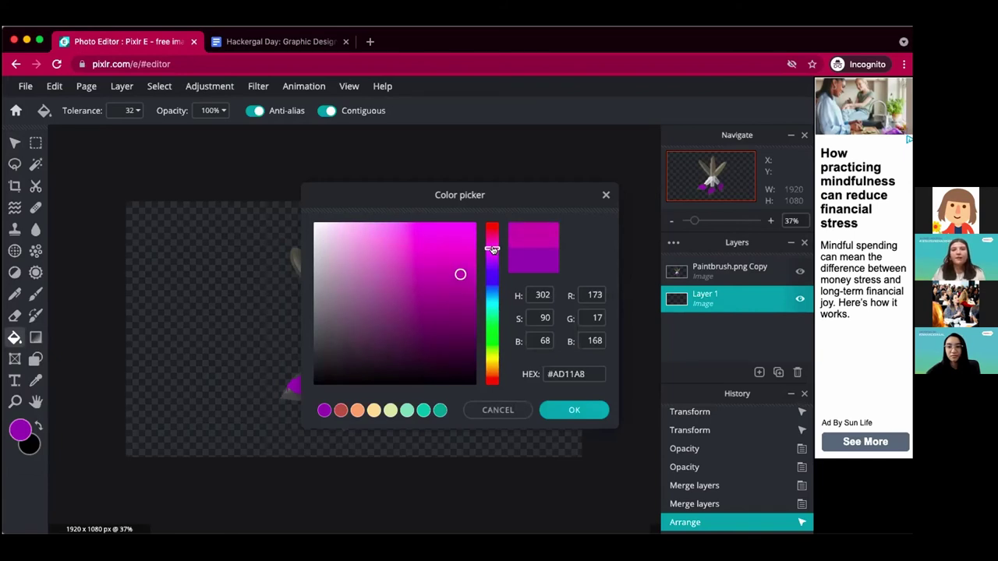
pyautogui.click(459, 238)
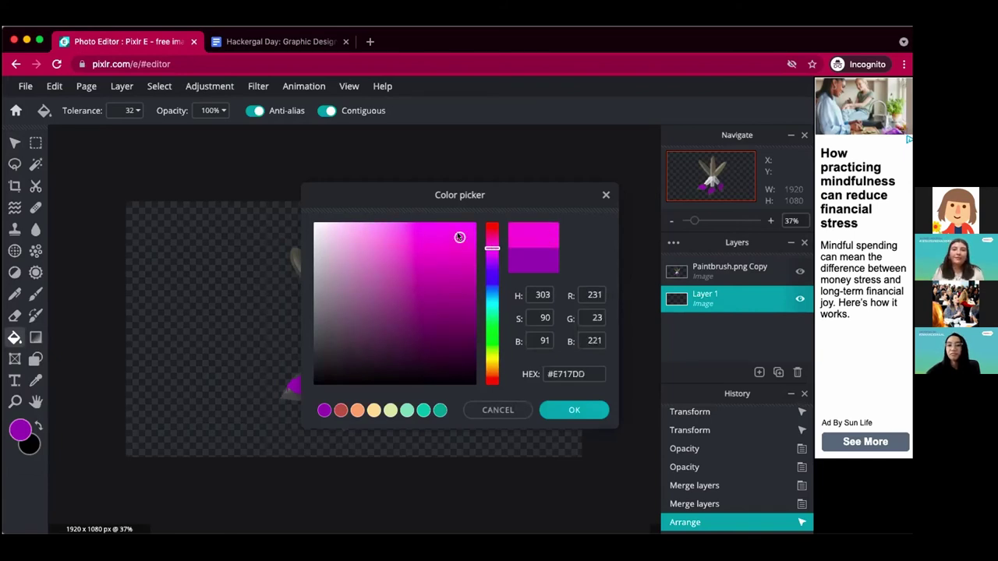
pyautogui.click(575, 410)
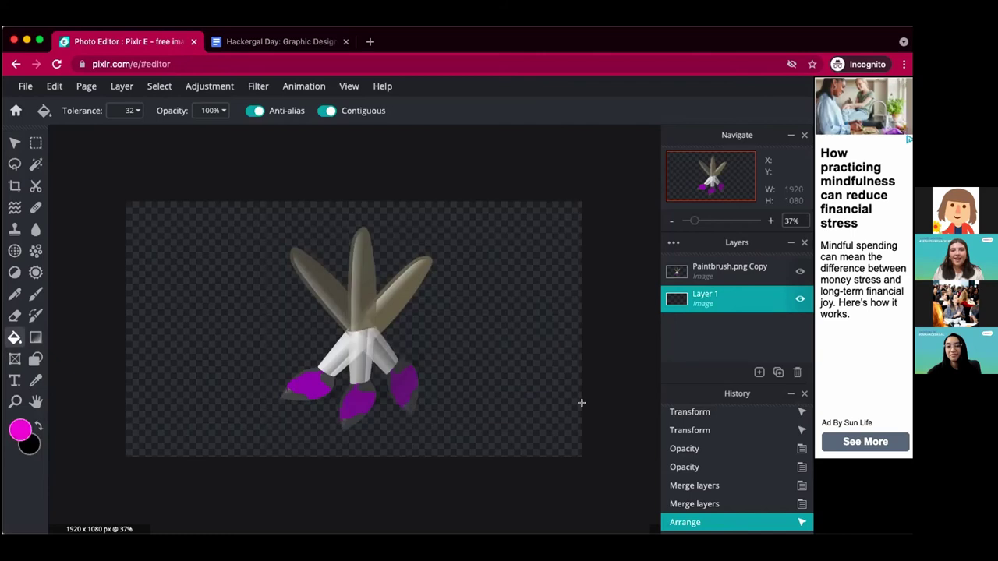
pyautogui.click(226, 346)
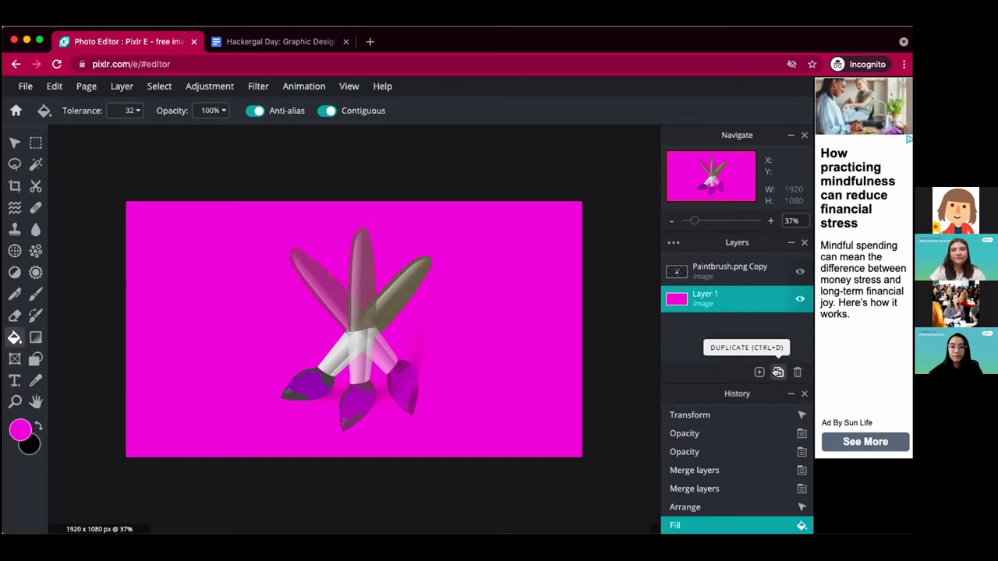
# Add a text layer above Layer 1 and copy all five lines under Word List in the Google Docs document
pyautogui.click(758, 372)
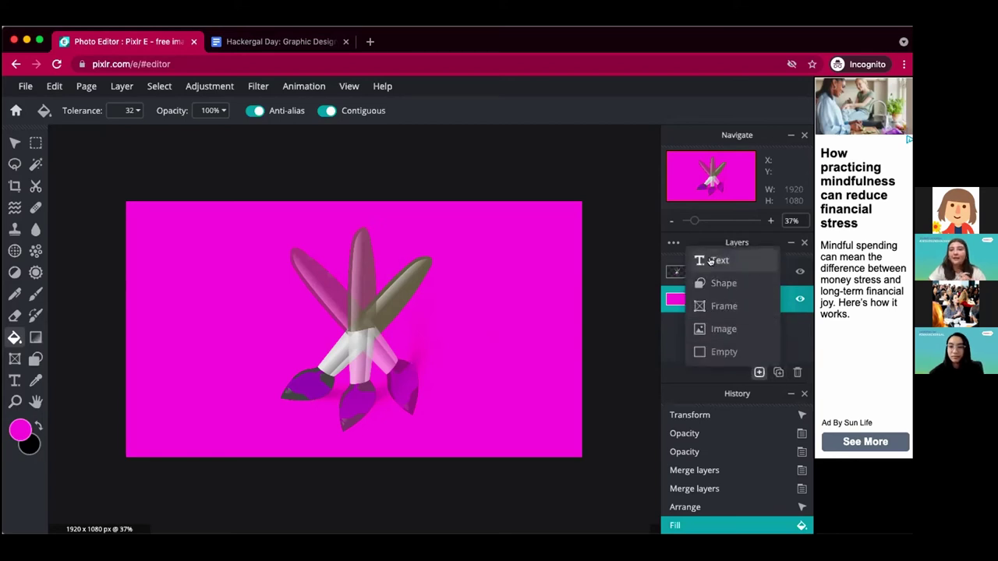
pyautogui.click(711, 261)
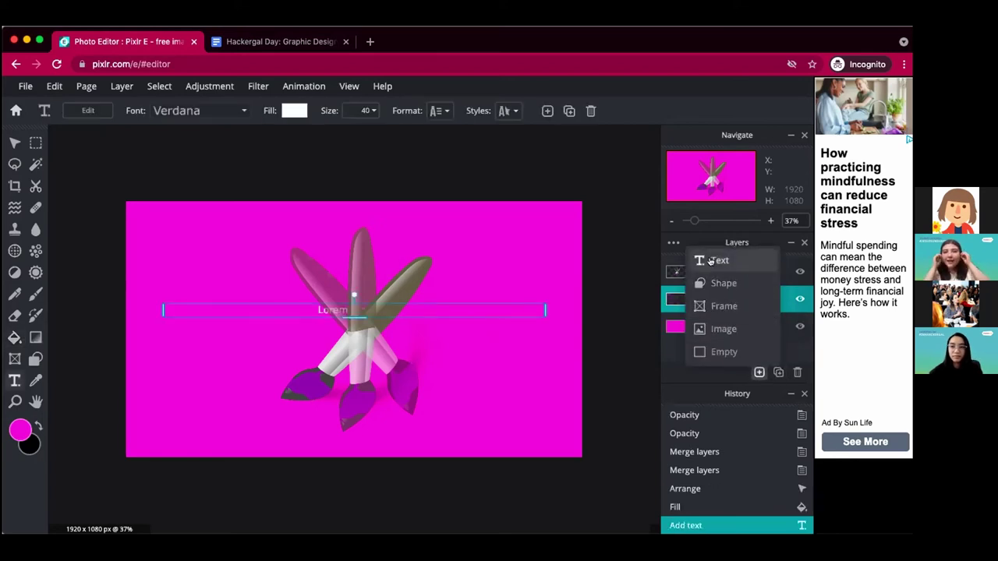
pyautogui.click(293, 41)
pyautogui.moveTo(584, 288); pyautogui.dragTo(227, 227)
pyautogui.press('super+c')
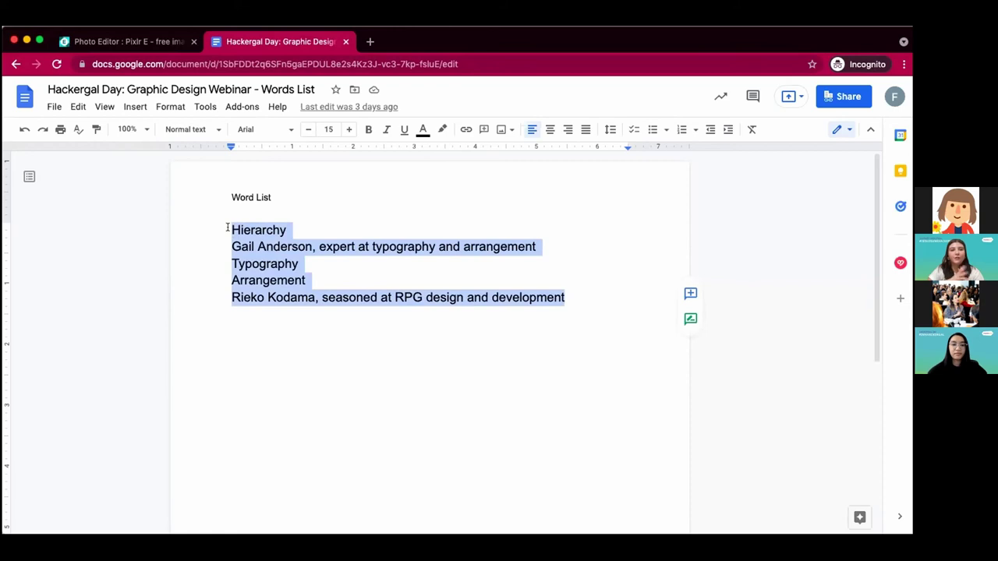
# Back in Pixlr E, move the placeholder text down over the bristles and replace it with the copied word list, without a trailing blank line
pyautogui.click(134, 41)
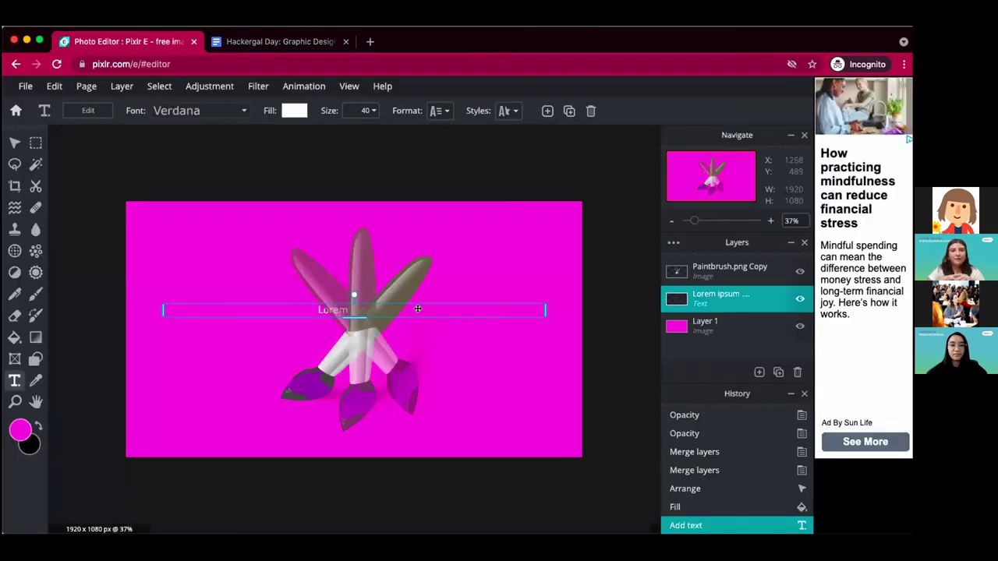
pyautogui.moveTo(404, 348); pyautogui.dragTo(377, 405)
pyautogui.click(391, 361)
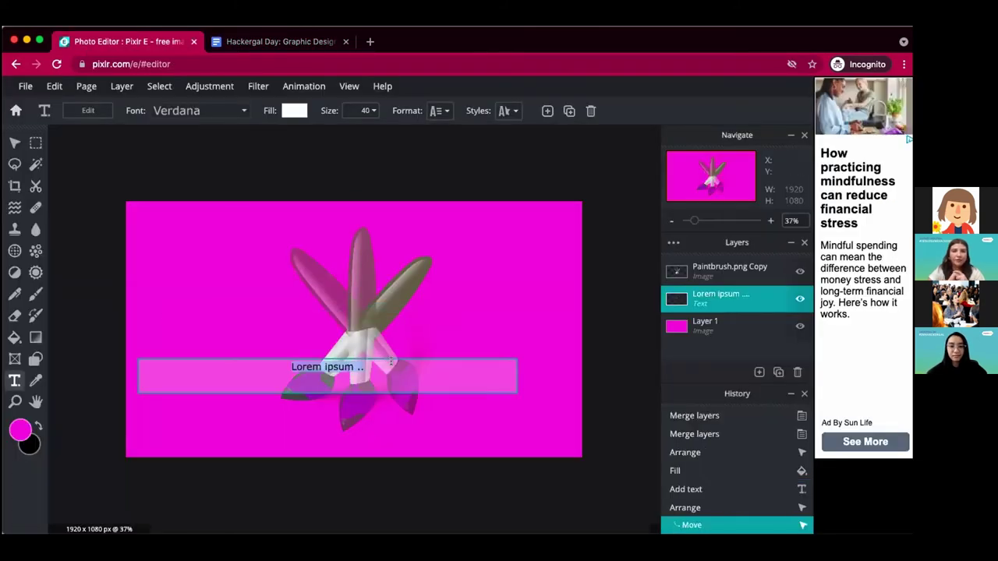
pyautogui.press('super+v')
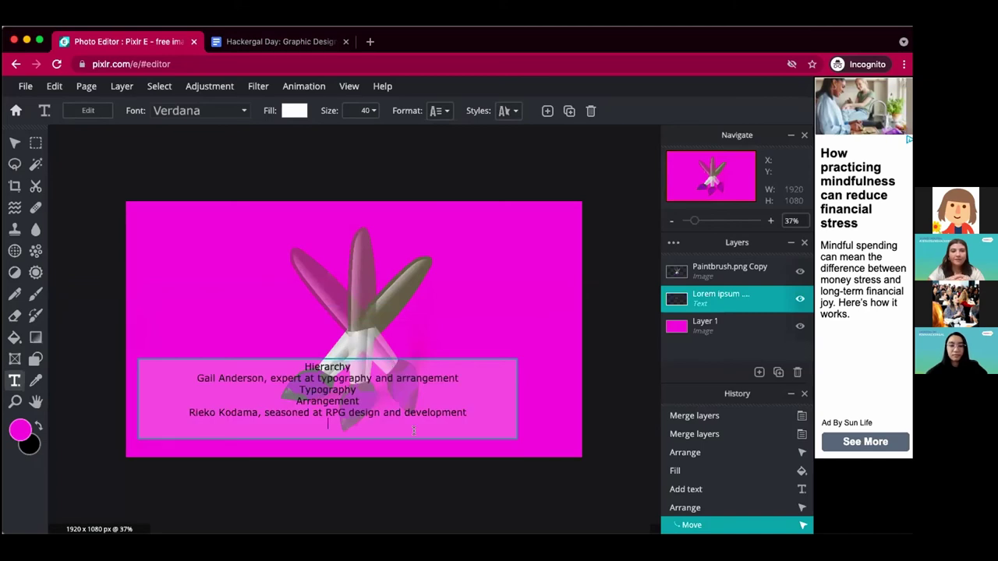
pyautogui.press('BackSpace')
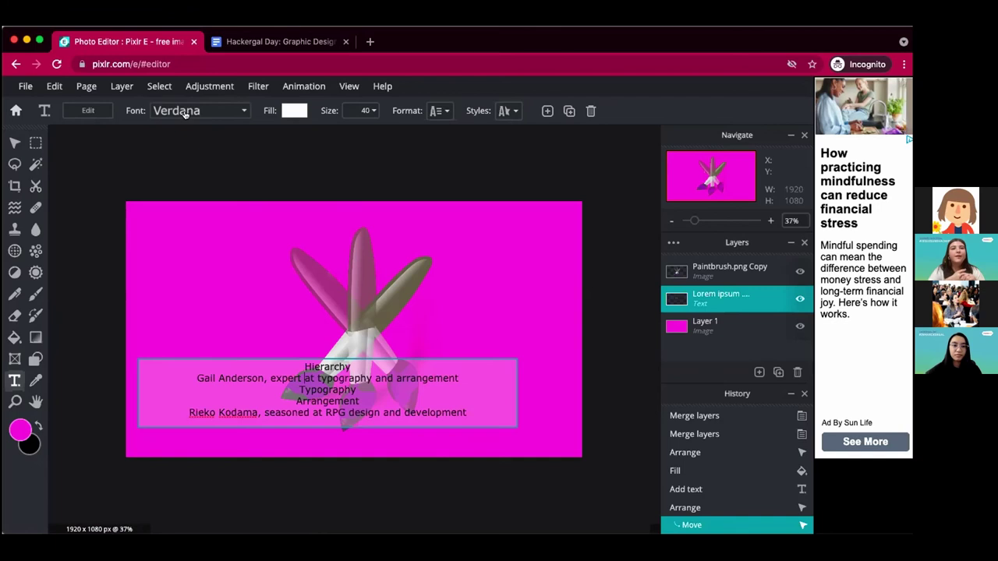
# Search the fonts for "sans serif" and set the word list text's font to Arial
pyautogui.press('Escape')
pyautogui.click(241, 109)
pyautogui.click(209, 138)
pyautogui.write('sans serif')
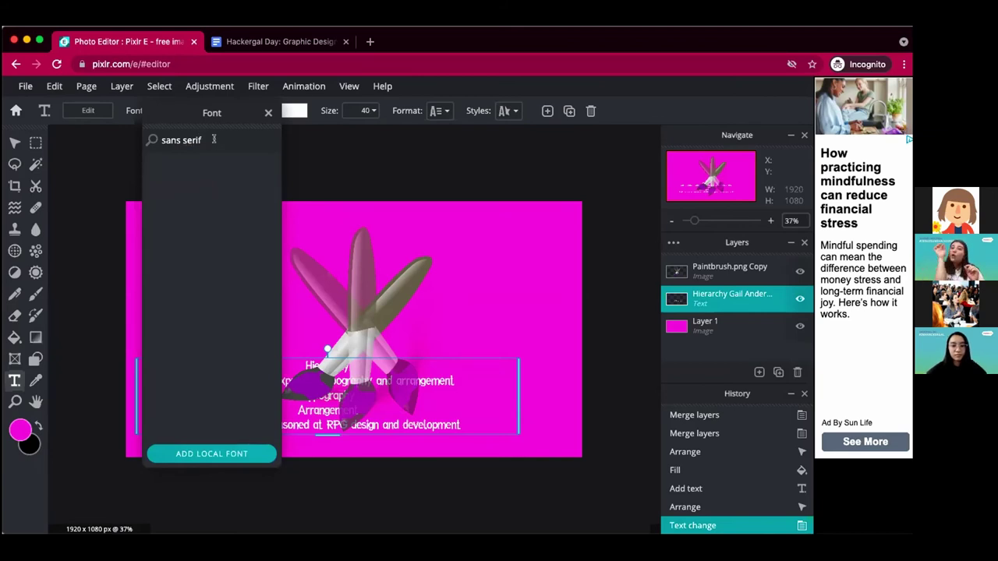
pyautogui.press('Return')
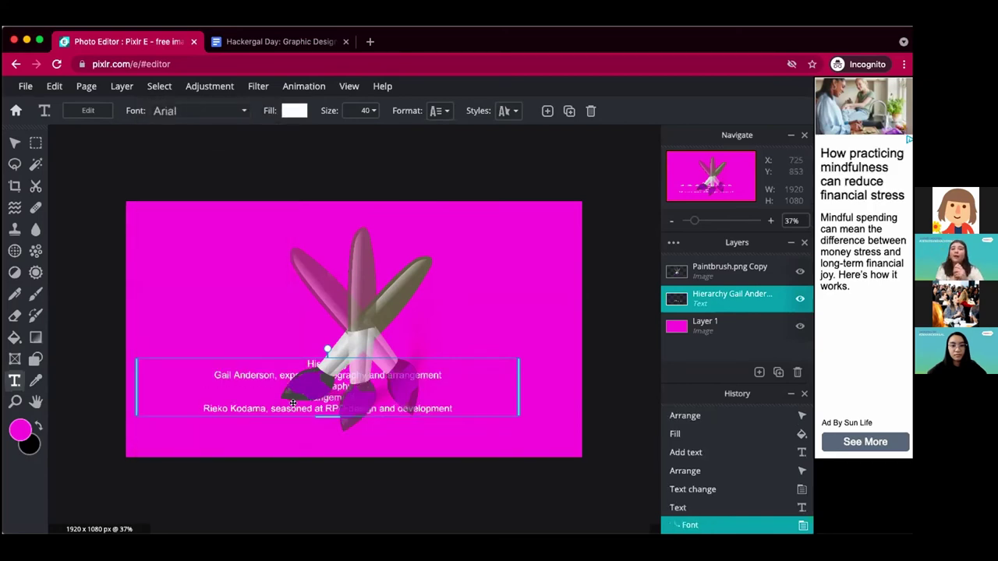
# Move the word list text block up to the top of the canvas, keeping its box inside the magenta background
pyautogui.moveTo(259, 358); pyautogui.dragTo(234, 223)
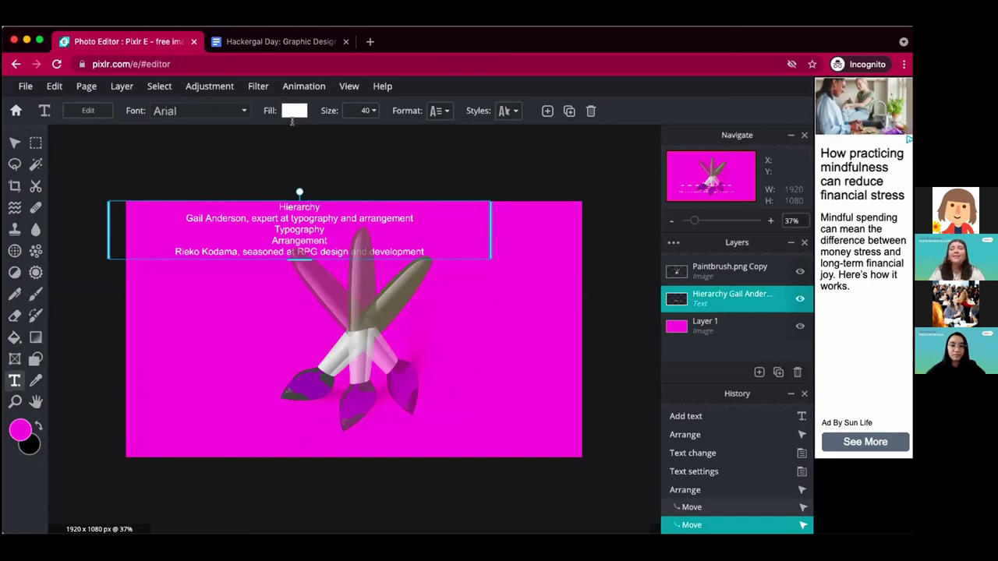
pyautogui.moveTo(290, 204); pyautogui.dragTo(294, 227)
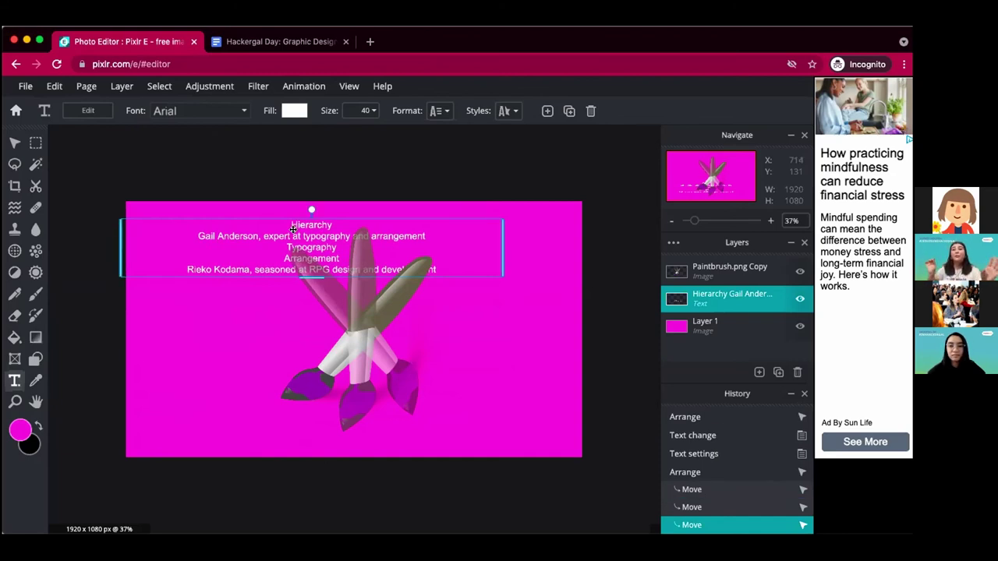
pyautogui.moveTo(294, 229); pyautogui.dragTo(305, 218)
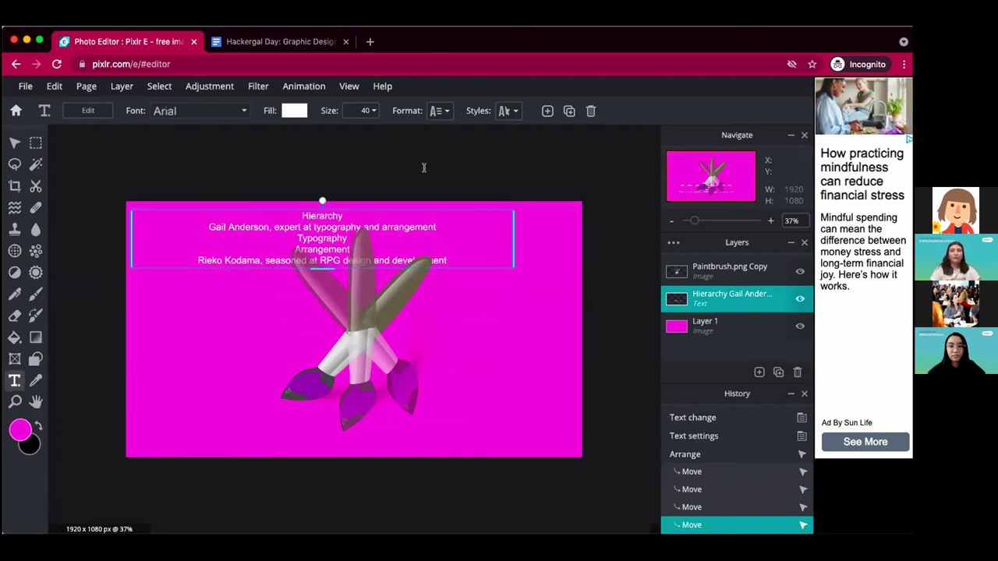
# Set the word list text's line space to 16 and its letter space to 8
pyautogui.click(437, 116)
pyautogui.moveTo(439, 177); pyautogui.dragTo(439, 182)
pyautogui.moveTo(439, 182); pyautogui.dragTo(450, 178)
pyautogui.moveTo(397, 216); pyautogui.dragTo(403, 218)
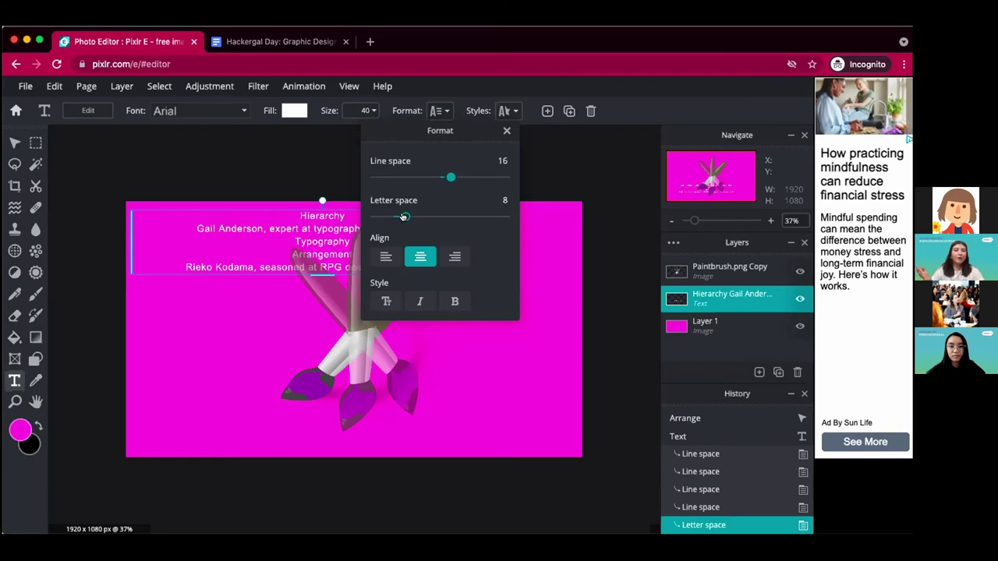
pyautogui.click(547, 250)
# Move the word list text down to the middle of the canvas and duplicate its layer twice
pyautogui.moveTo(296, 246); pyautogui.dragTo(324, 343)
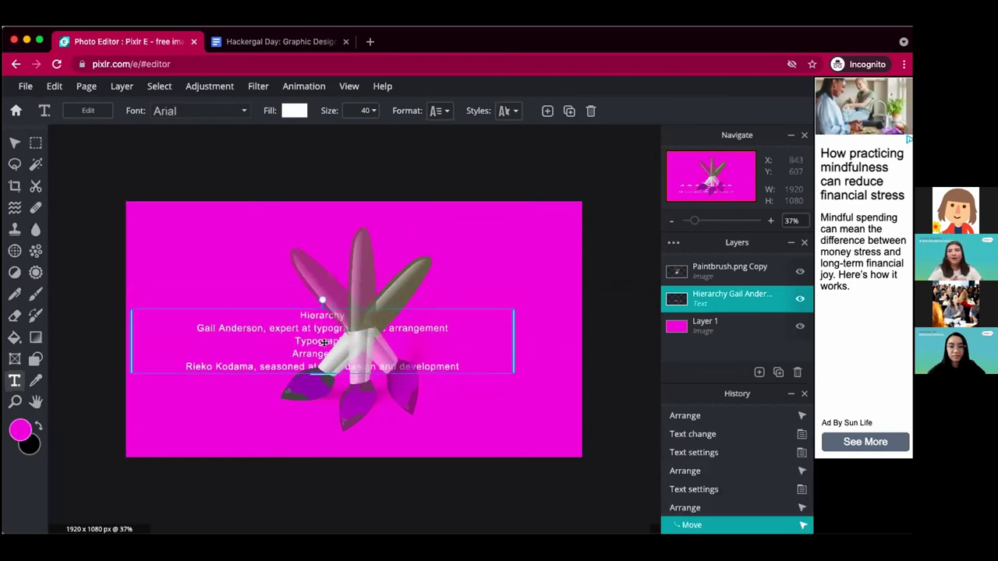
pyautogui.click(677, 298)
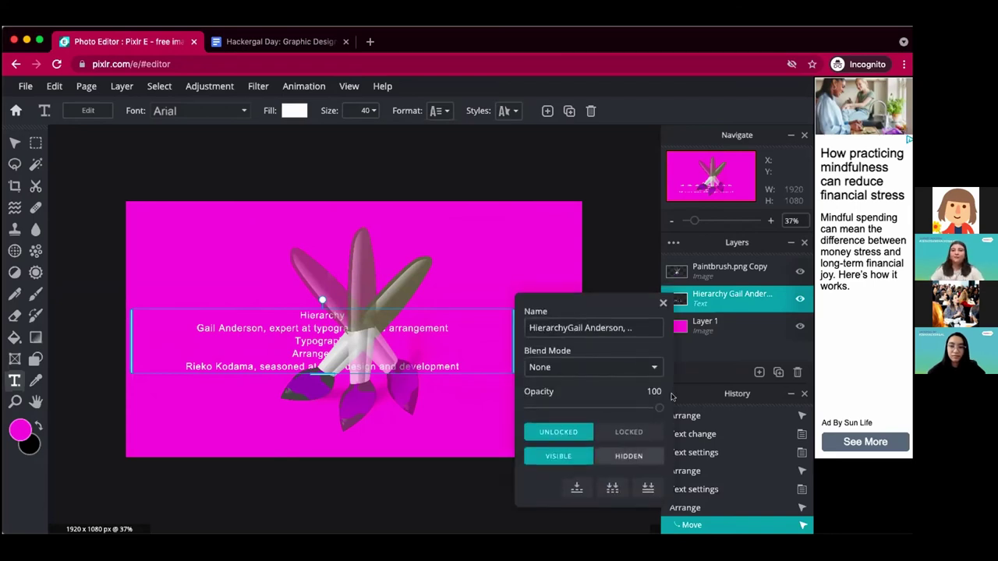
pyautogui.click(777, 373)
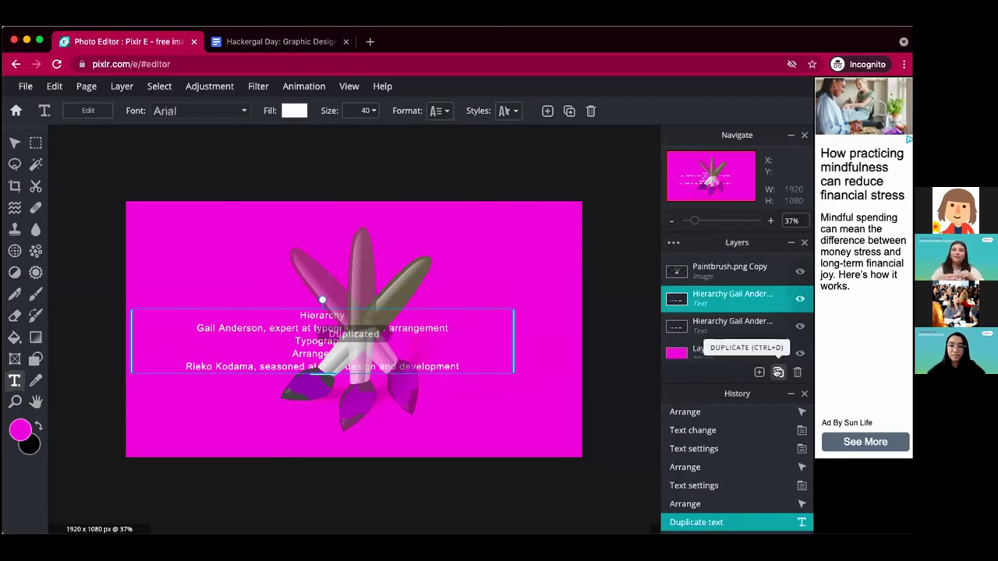
pyautogui.click(777, 373)
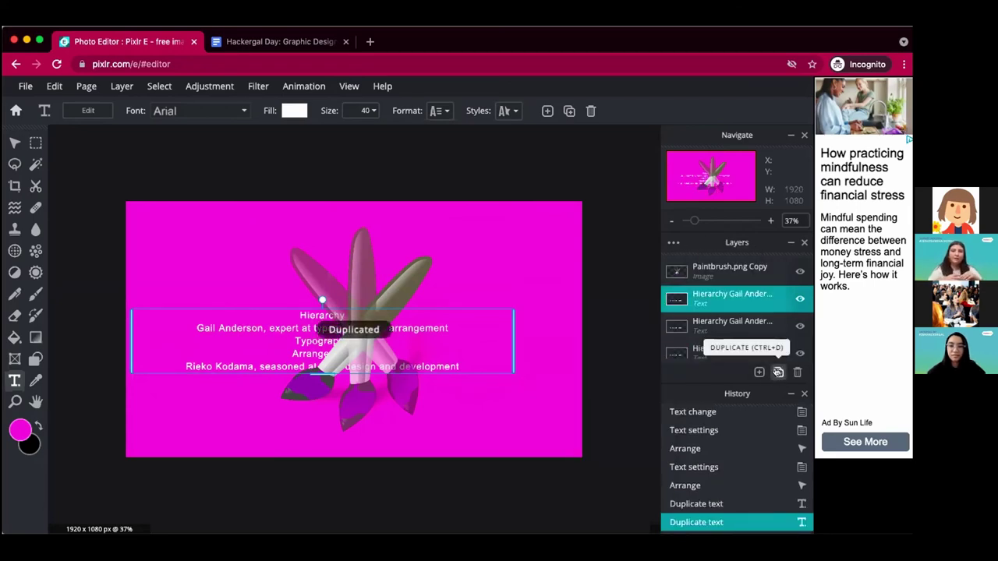
# Cut the topmost word list copy down to "Hierarchy" and move that heading to the top of the canvas
pyautogui.doubleClick(340, 341)
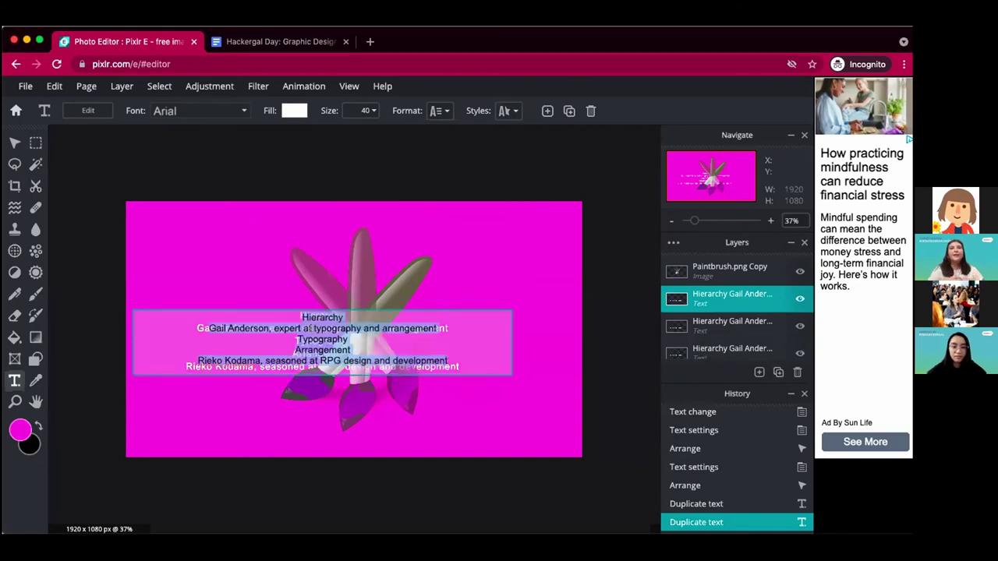
pyautogui.click(221, 328)
pyautogui.moveTo(208, 329); pyautogui.dragTo(459, 367)
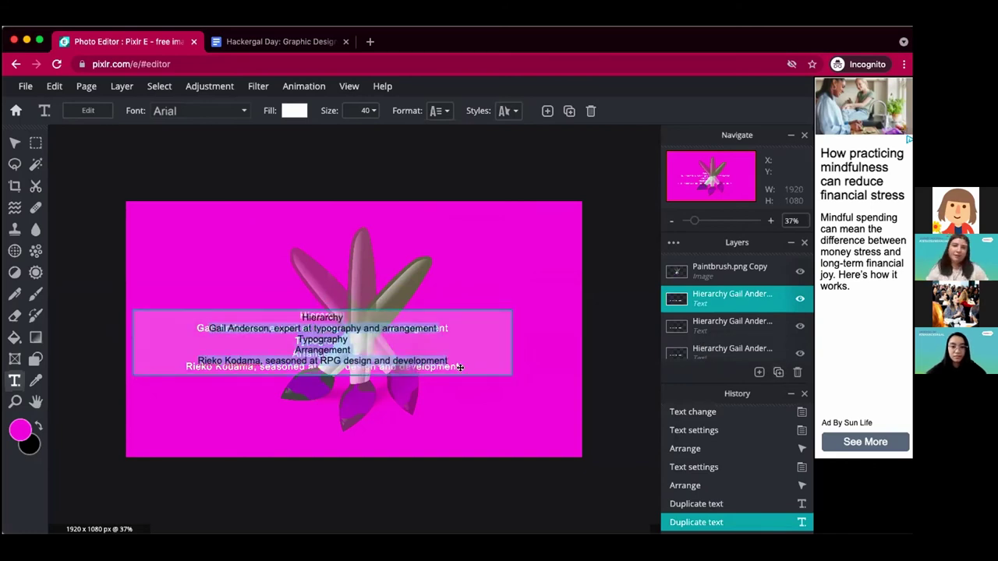
pyautogui.press('BackSpace')
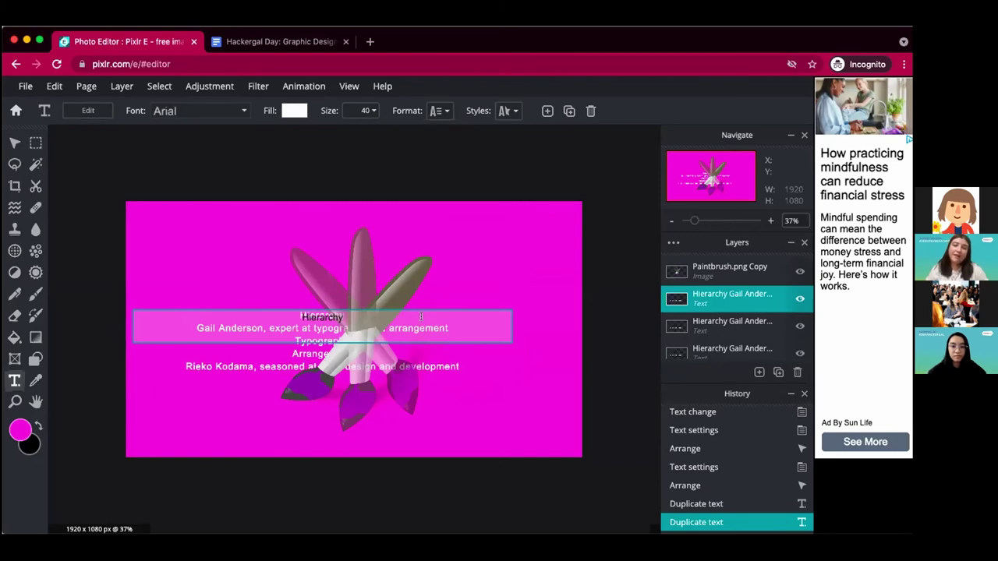
pyautogui.click(305, 368)
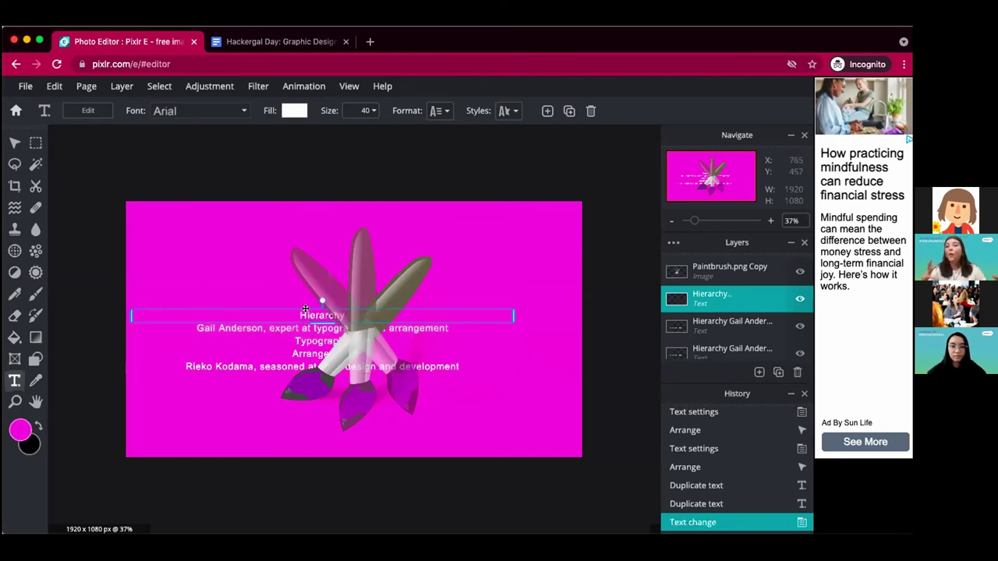
pyautogui.moveTo(298, 275); pyautogui.dragTo(298, 171)
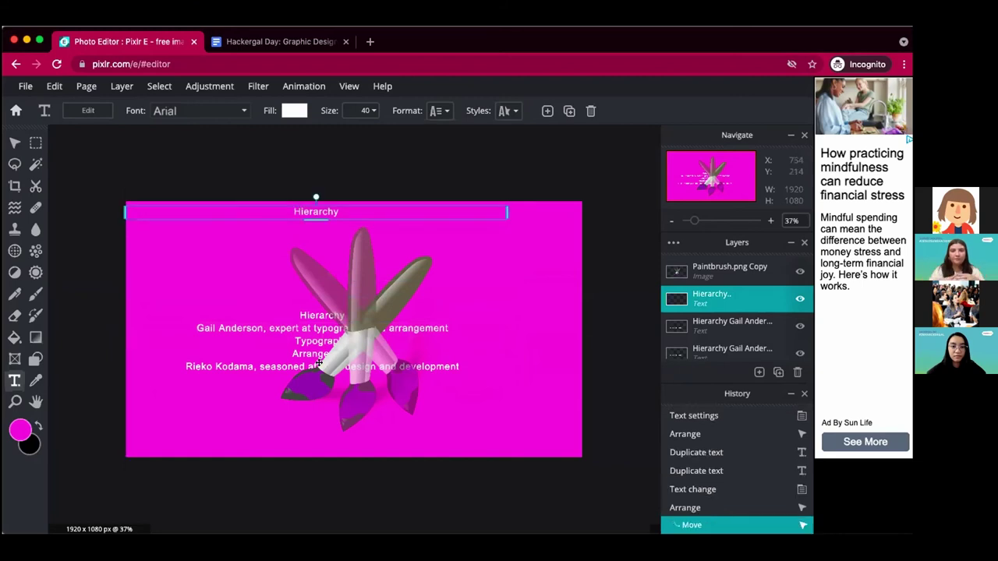
# Cut the second word list copy down to only the line "Gail Anderson, expert at typography and arrangement"
pyautogui.click(298, 342)
pyautogui.click(298, 342)
pyautogui.moveTo(346, 318); pyautogui.dragTo(276, 317)
pyautogui.press('BackSpace')
pyautogui.click(207, 328)
pyautogui.press('BackSpace')
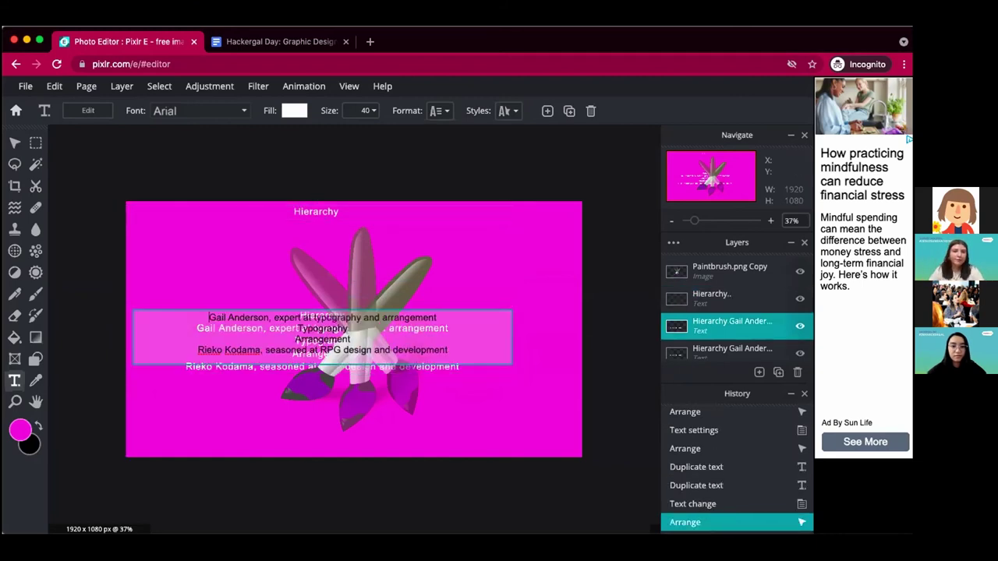
pyautogui.moveTo(438, 318); pyautogui.dragTo(460, 352)
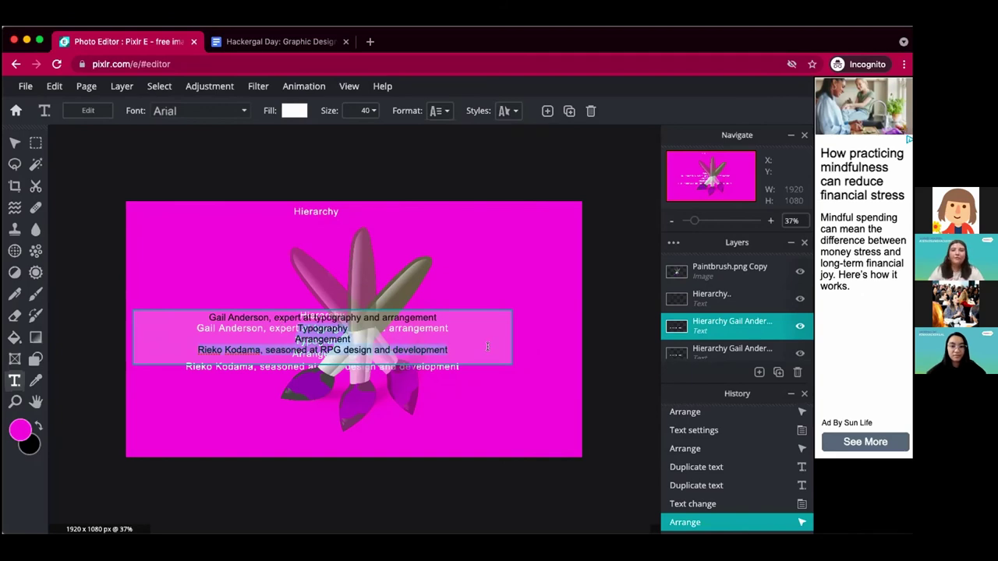
pyautogui.press('BackSpace')
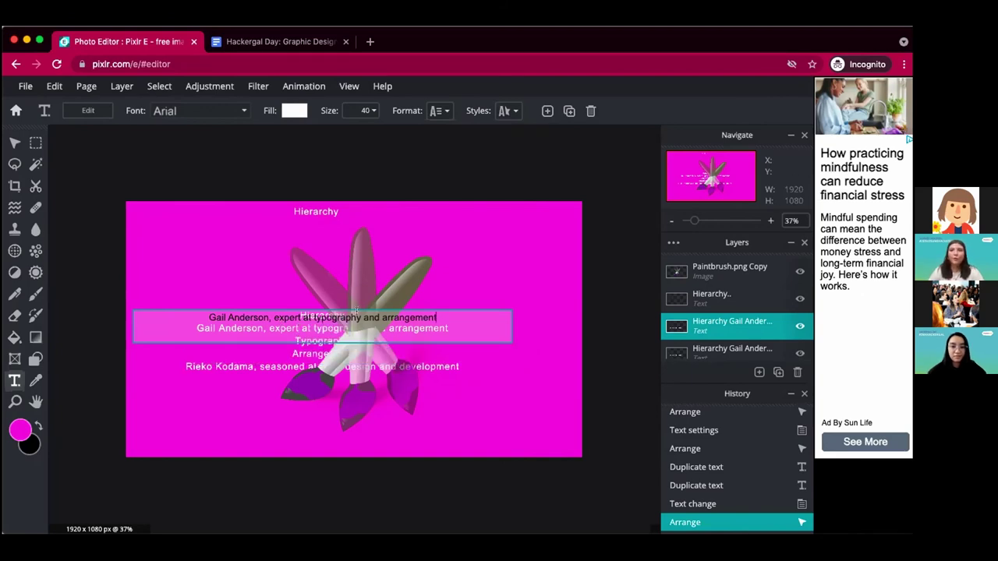
# Move the Gail Anderson line up below the "Hierarchy" heading and shift the full word list down over the brush tips
pyautogui.click(376, 407)
pyautogui.moveTo(358, 315); pyautogui.dragTo(476, 235)
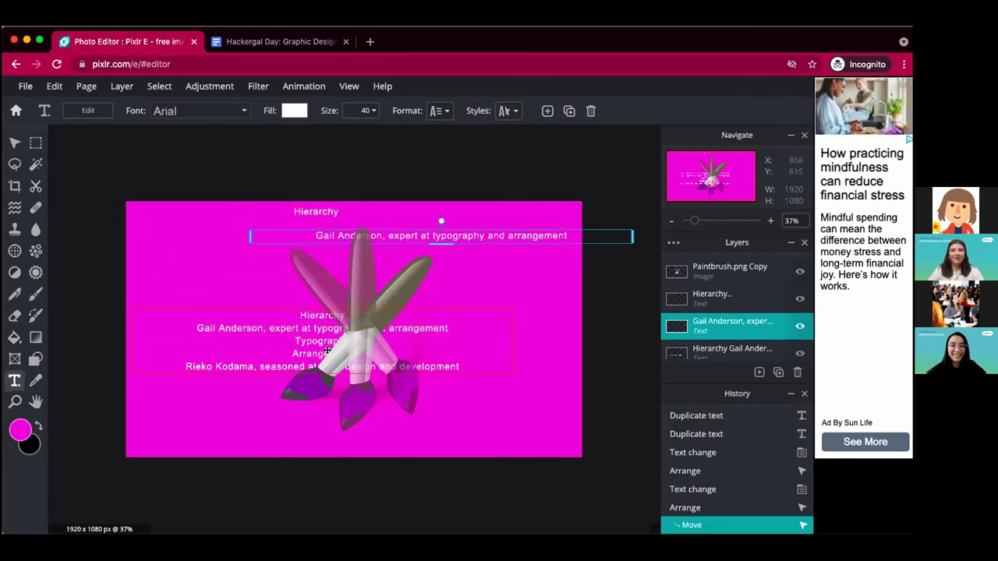
pyautogui.moveTo(330, 348); pyautogui.dragTo(328, 393)
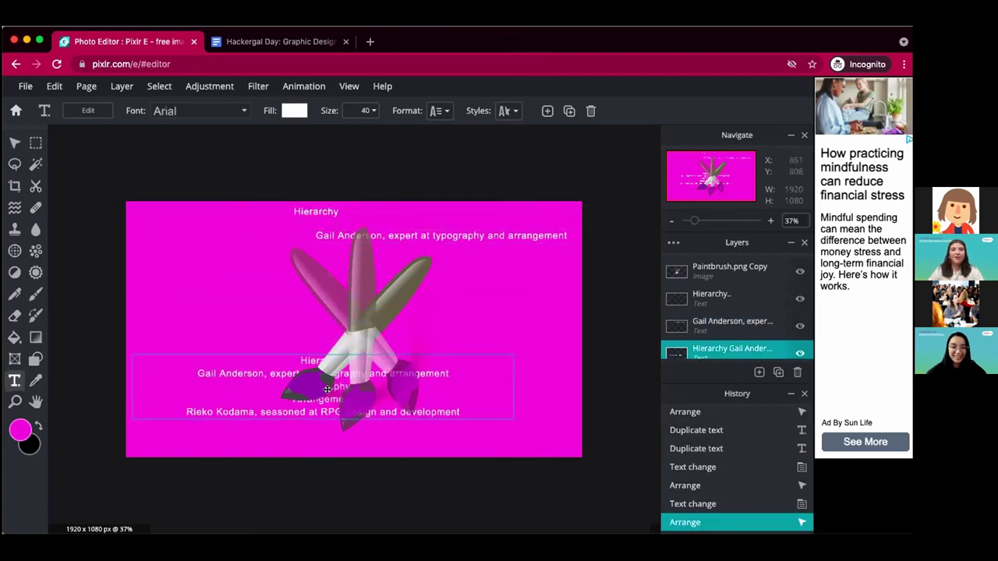
# Duplicate the full word list text layer three times
pyautogui.click(695, 348)
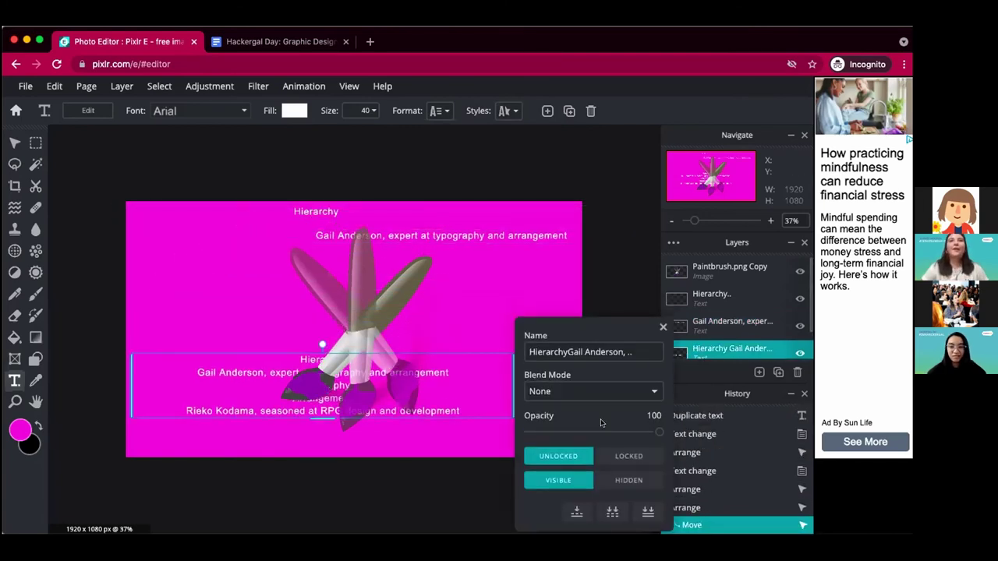
pyautogui.click(778, 372)
pyautogui.click(778, 372)
pyautogui.click(778, 373)
# Delete the "Hierarchy" and Gail Anderson lines from the topmost full word list copy
pyautogui.doubleClick(397, 373)
pyautogui.click(428, 378)
pyautogui.moveTo(436, 375); pyautogui.dragTo(323, 360)
pyautogui.press('BackSpace')
pyautogui.press('BackSpace')
pyautogui.press('BackSpace')
pyautogui.press('BackSpace')
pyautogui.press('BackSpace')
pyautogui.press('BackSpace')
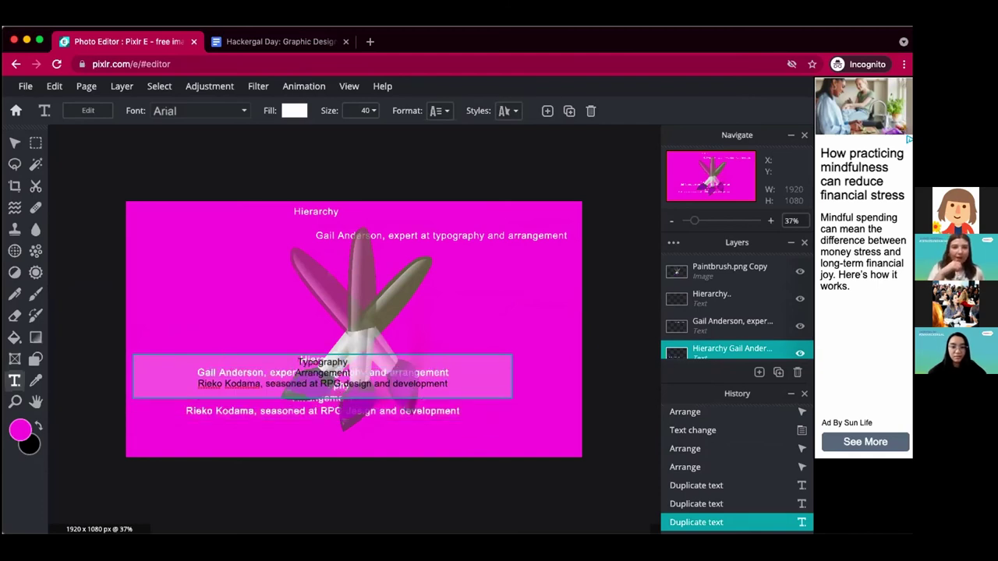
# Remove the last two lines of that copy, keeping only "Typography", and move it up onto the left brush handle
pyautogui.moveTo(363, 369); pyautogui.dragTo(469, 375)
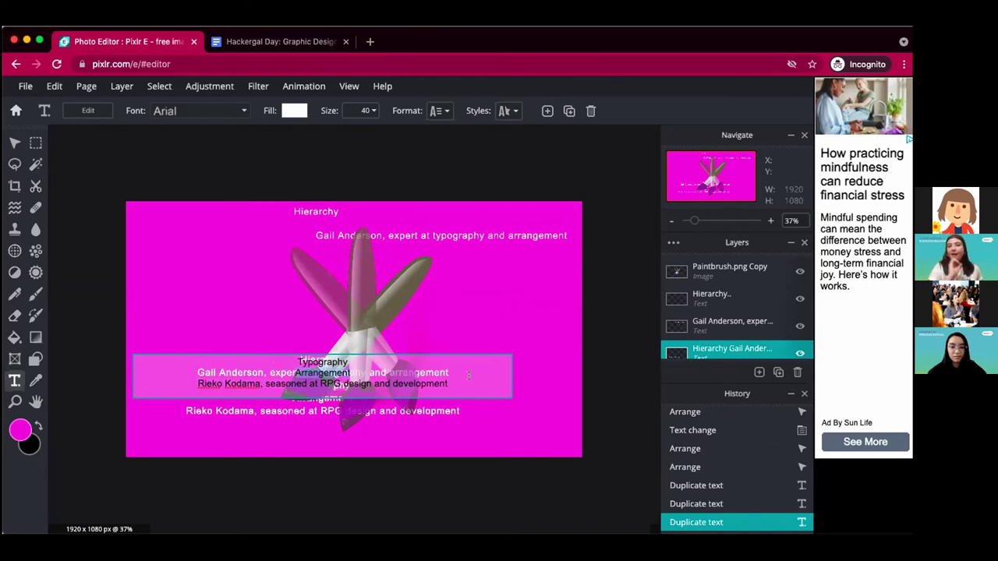
pyautogui.press('BackSpace')
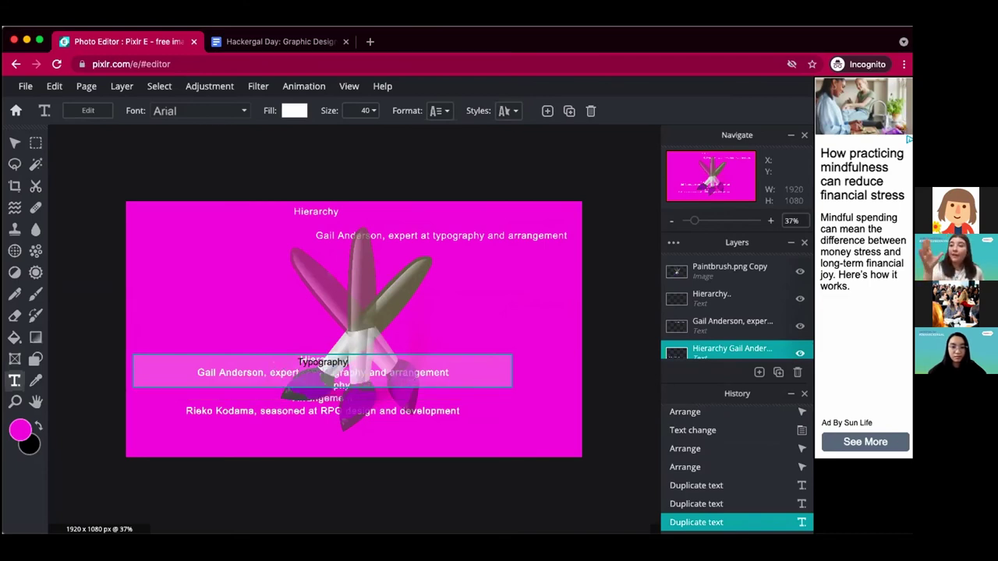
pyautogui.click(455, 317)
pyautogui.moveTo(301, 361); pyautogui.dragTo(292, 287)
# Cut the next word list copy down to the line "Rieko Kodama, seasoned at RPG design and development"
pyautogui.click(309, 367)
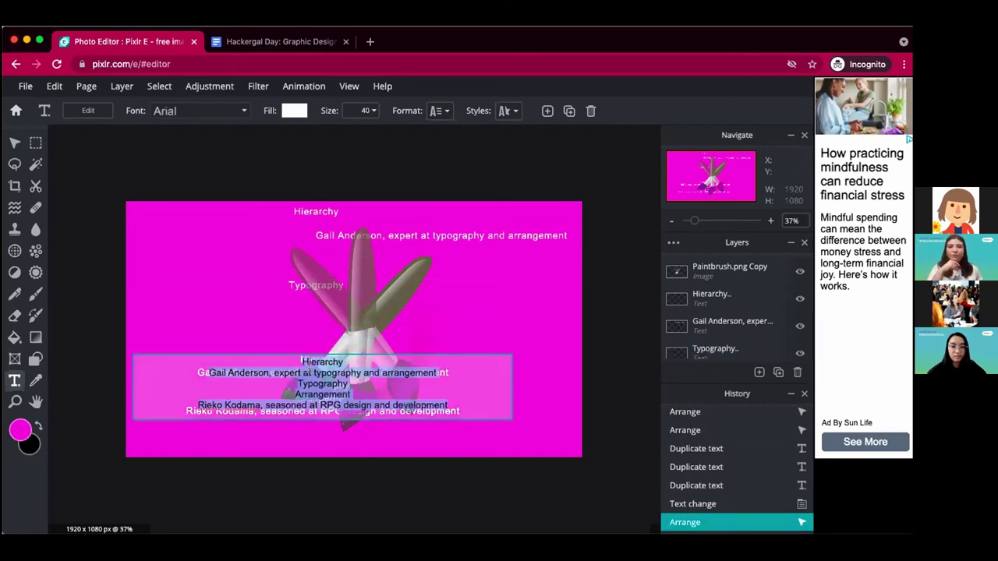
pyautogui.moveTo(353, 386); pyautogui.dragTo(198, 406)
pyautogui.press('BackSpace')
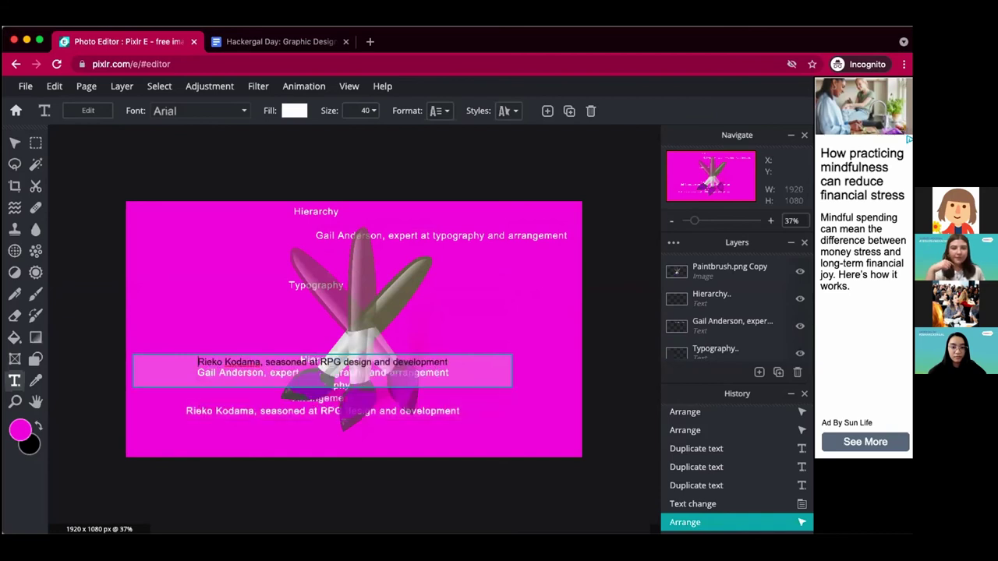
pyautogui.click(387, 307)
# Move "Typography" to the left of the brushes and delete one surplus full word list copy
pyautogui.moveTo(317, 285); pyautogui.dragTo(203, 281)
pyautogui.moveTo(274, 375); pyautogui.dragTo(456, 321)
pyautogui.press('Delete')
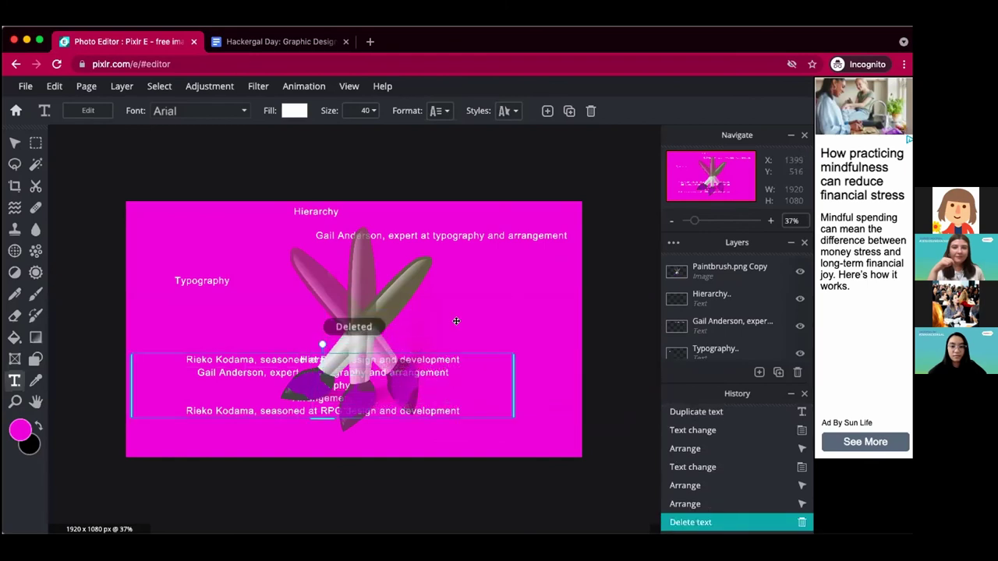
# Move the remaining full word list toward the canvas's lower right and cut it down to only "Arrangement"
pyautogui.moveTo(334, 397); pyautogui.dragTo(423, 407)
pyautogui.doubleClick(423, 407)
pyautogui.click(471, 420)
pyautogui.moveTo(513, 419); pyautogui.dragTo(411, 401)
pyautogui.click(488, 399)
pyautogui.keyDown('shift'); pyautogui.click(386, 389); pyautogui.keyUp('shift')
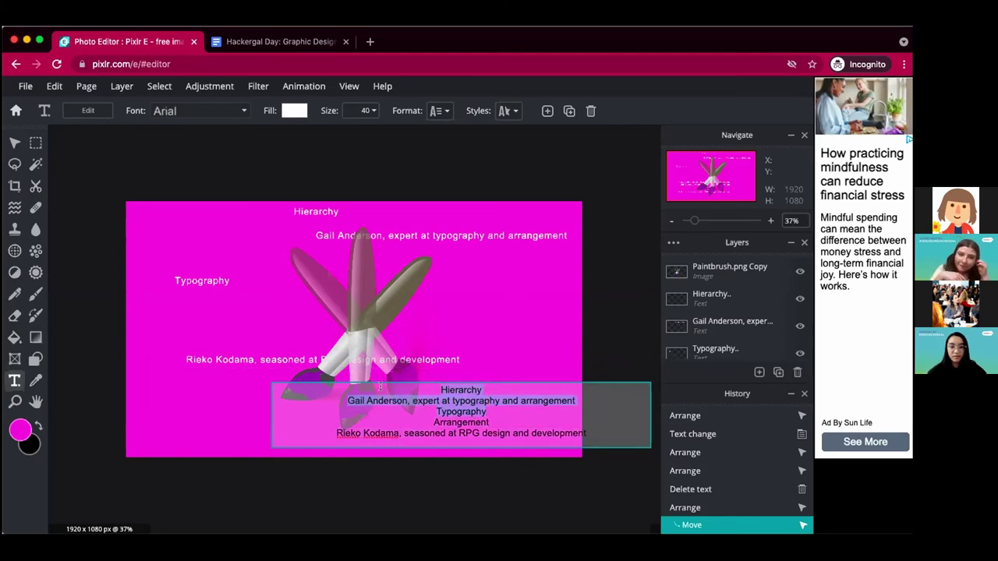
pyautogui.press('BackSpace')
pyautogui.moveTo(609, 411); pyautogui.dragTo(336, 411)
pyautogui.press('BackSpace')
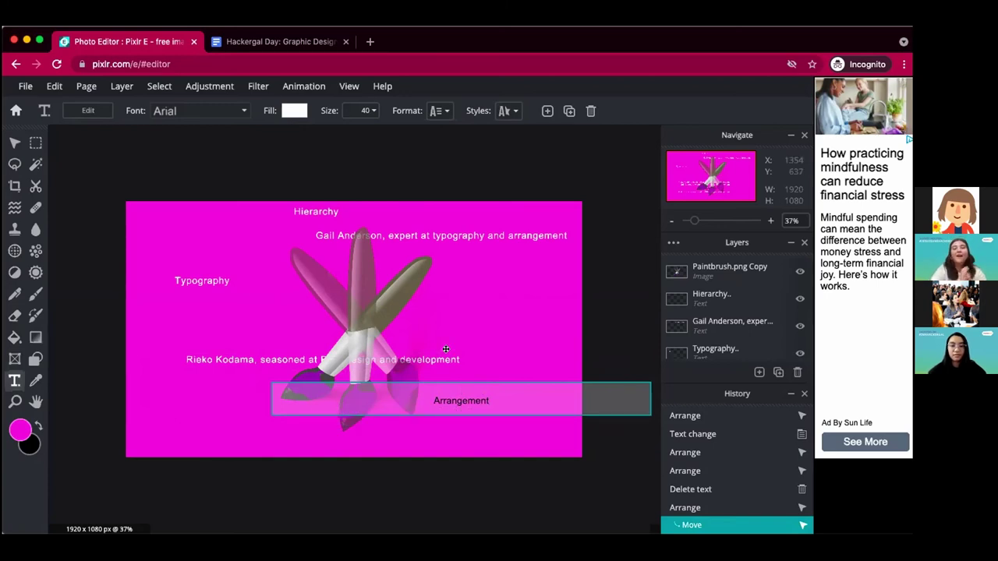
pyautogui.click(446, 348)
# Place "Arrangement" and the Rieko Kodama line along the canvas's bottom edge, and wrap the Gail Anderson text onto two lines right of the brushes
pyautogui.moveTo(474, 400); pyautogui.dragTo(523, 445)
pyautogui.moveTo(315, 364); pyautogui.dragTo(286, 450)
pyautogui.moveTo(436, 235); pyautogui.dragTo(472, 332)
pyautogui.moveTo(278, 339); pyautogui.dragTo(439, 336)
# Shift "Typography" slightly down and left, and move "Hierarchy" to the upper left of the brushes
pyautogui.moveTo(178, 272); pyautogui.dragTo(172, 287)
pyautogui.moveTo(301, 215); pyautogui.dragTo(246, 231)
pyautogui.moveTo(493, 340)
pyautogui.mouseDown()
pyautogui.moveTo(511, 319)
pyautogui.moveTo(492, 342)
pyautogui.mouseUp()
pyautogui.click(508, 266)
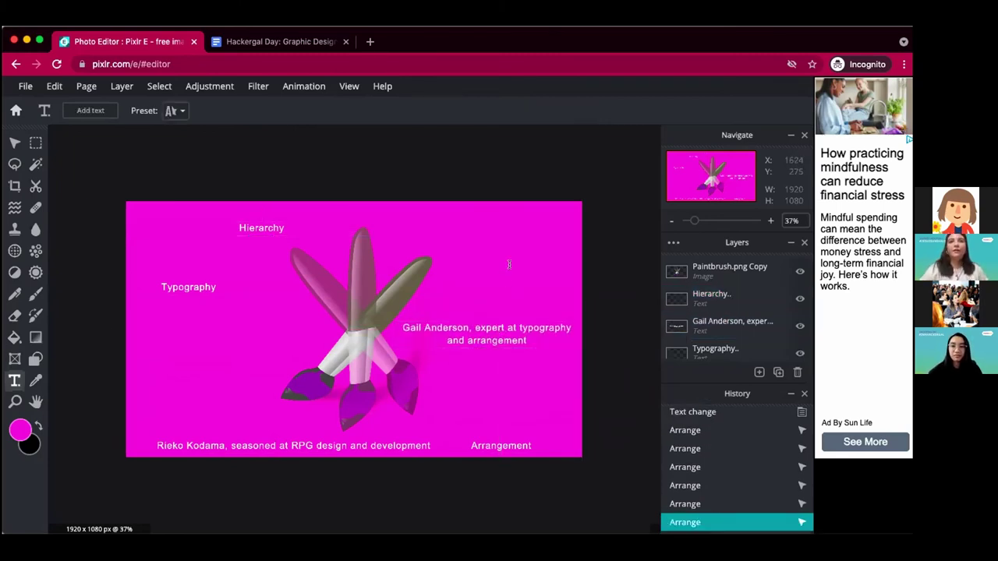